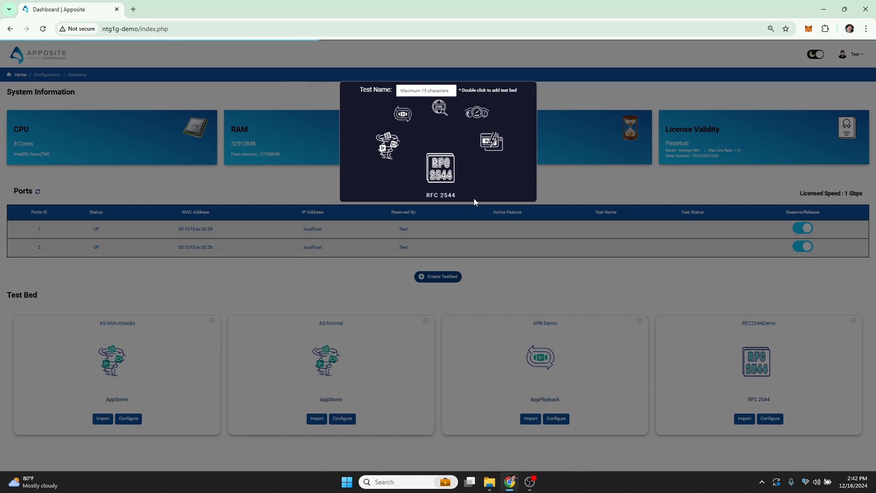
- Create a new RFC 2544 test bed named Demo-Vid
left_click(426, 91)
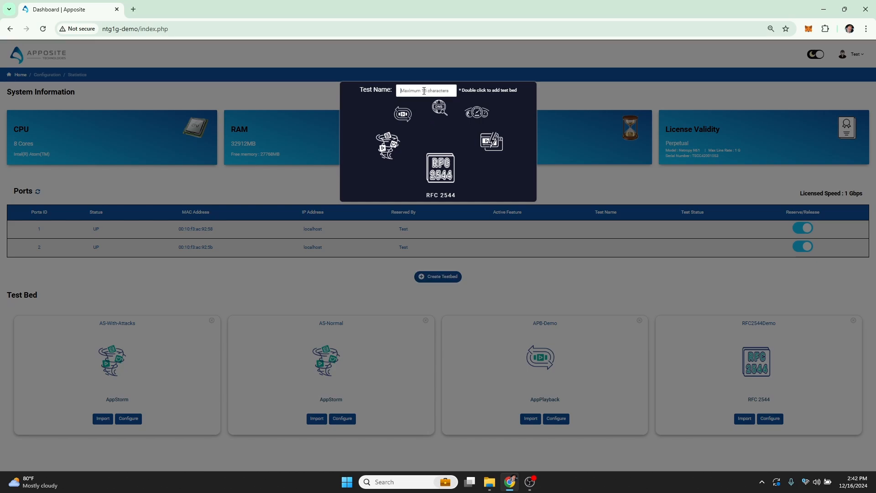
type("Demo-Vid")
double_click(444, 157)
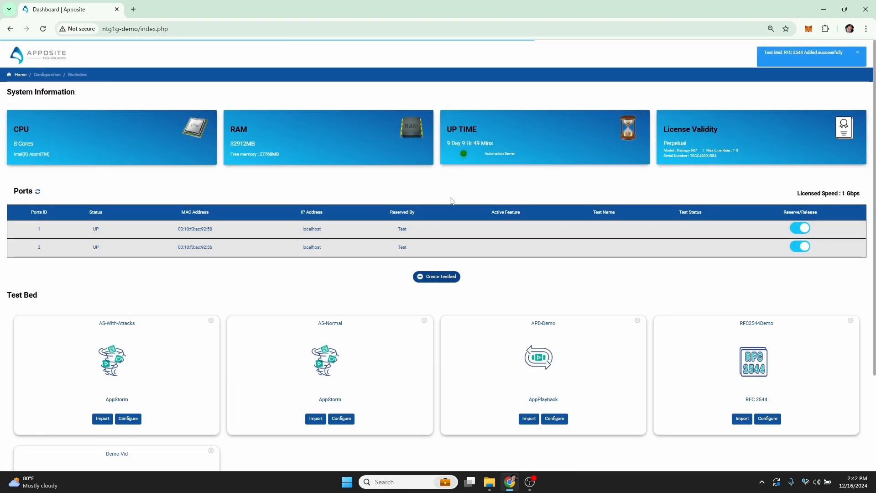
- Open the Demo-Vid test bed's configuration, add ports 1 and 2 to the test, and continue to traffic configuration
scroll(450, 200, "down", 3)
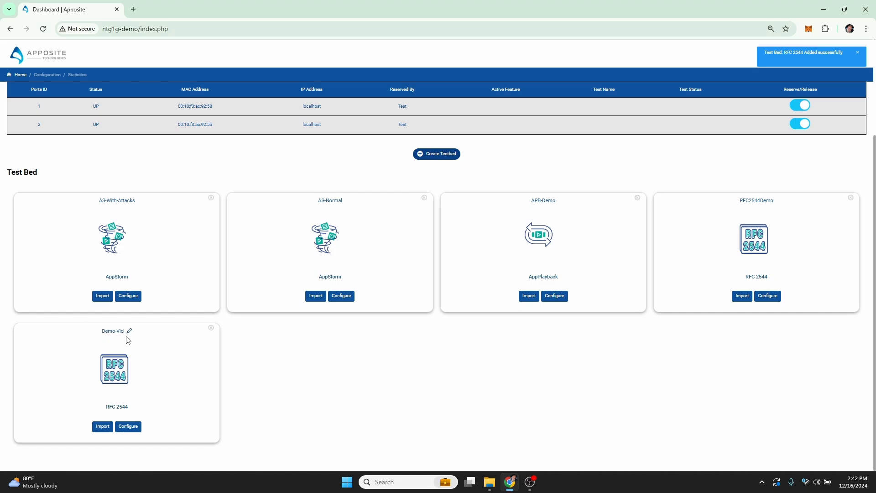
left_click(131, 429)
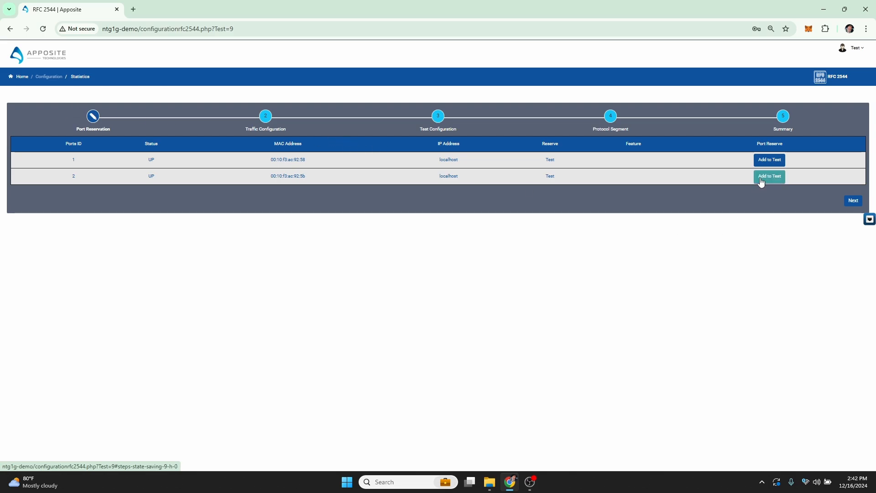
left_click(768, 165)
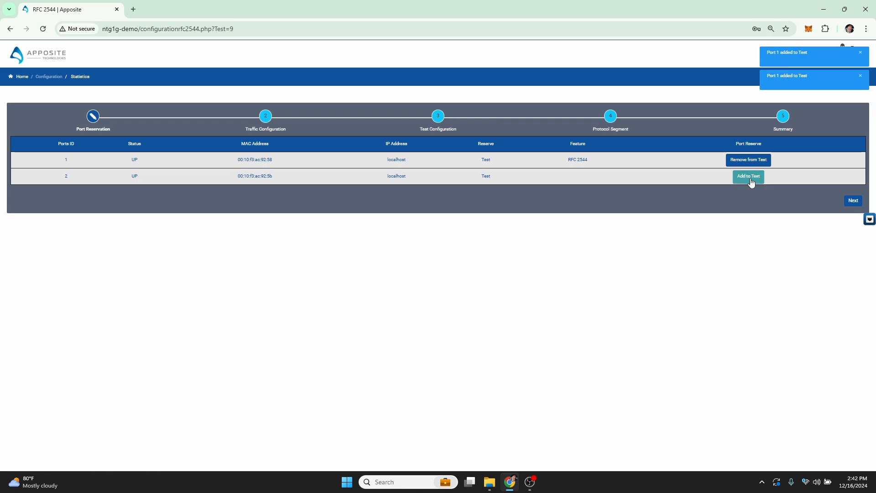
left_click(751, 182)
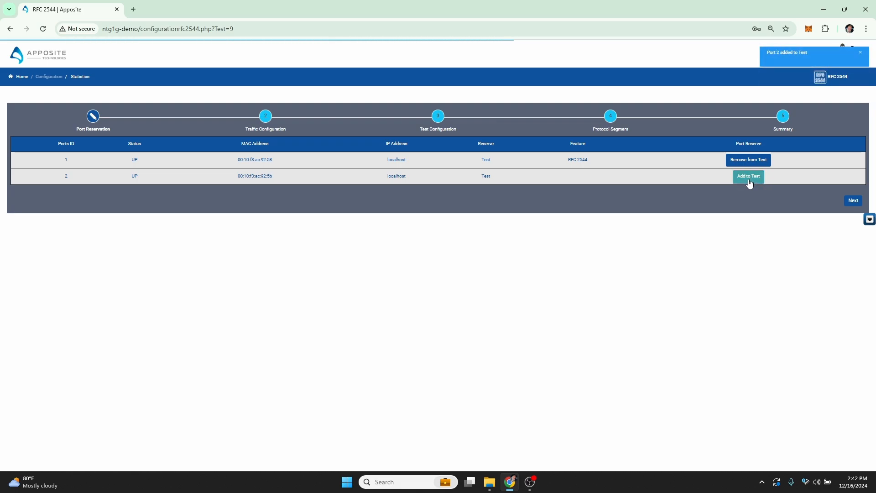
left_click(853, 201)
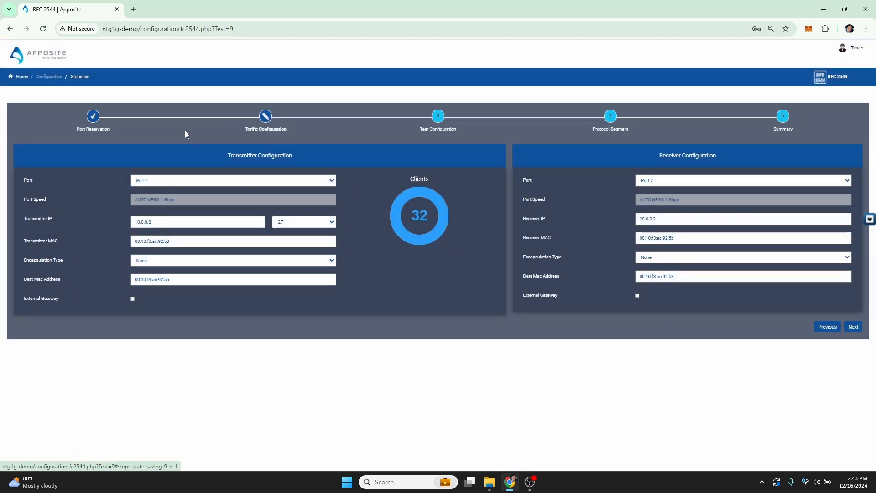
- Change the transmitter IP prefix length so 128 hosts are generated, and continue to test configuration
left_click(294, 225)
left_click(278, 397)
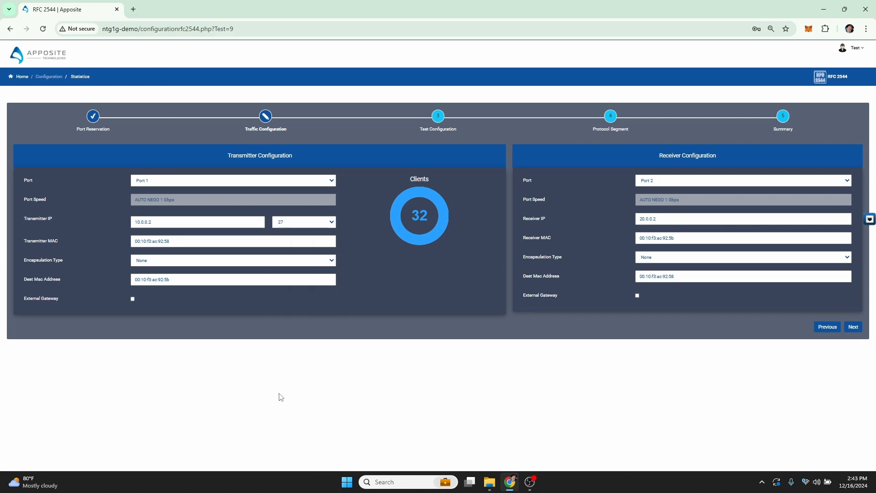
left_click(318, 221)
left_click(294, 367)
left_click(853, 327)
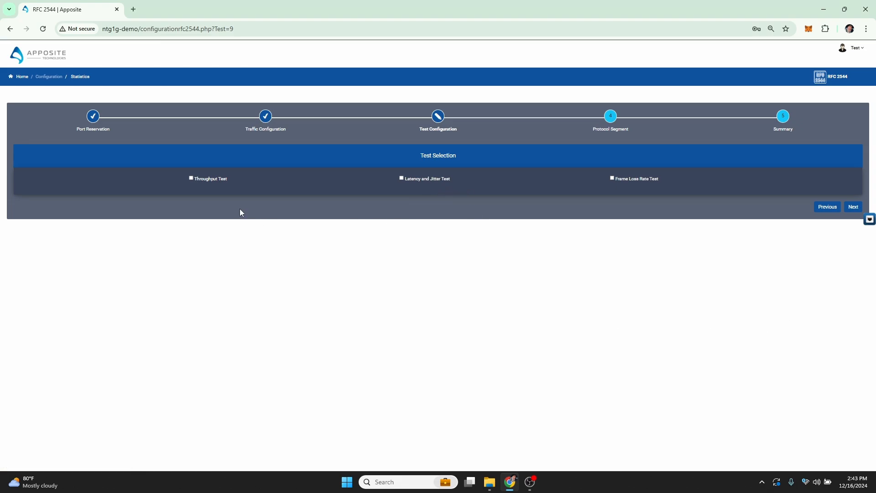
- Select the Throughput, Latency and Jitter, and Frame Loss Rate tests and review their settings
left_click(192, 177)
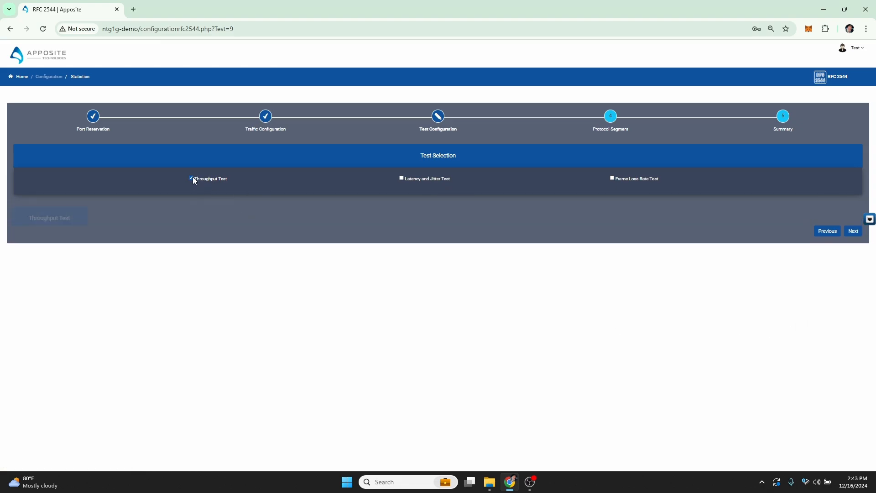
left_click(401, 178)
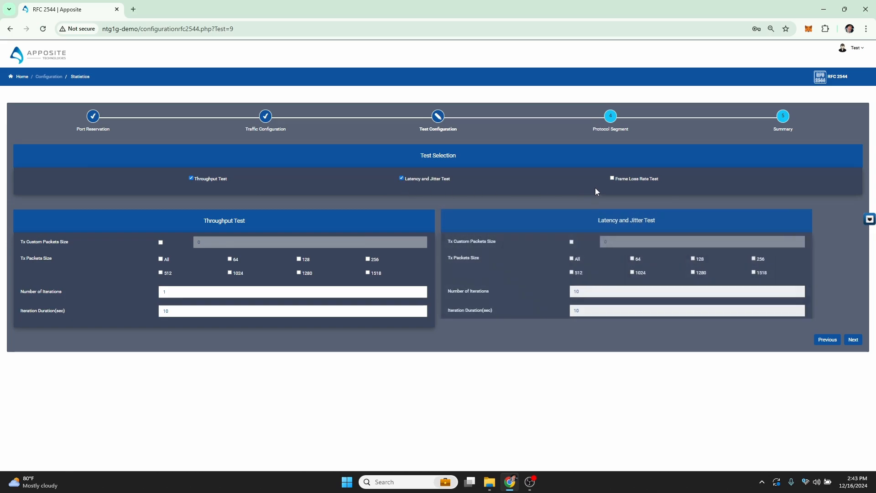
left_click(611, 178)
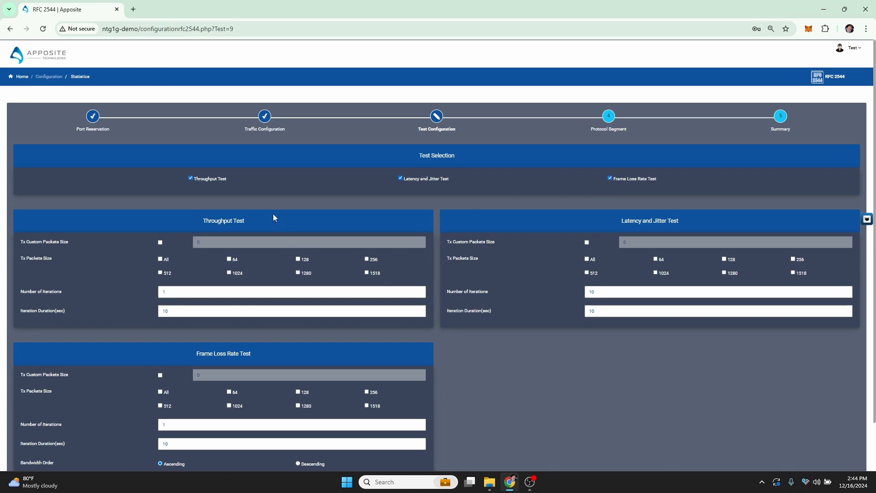
scroll(293, 217, "down", 1)
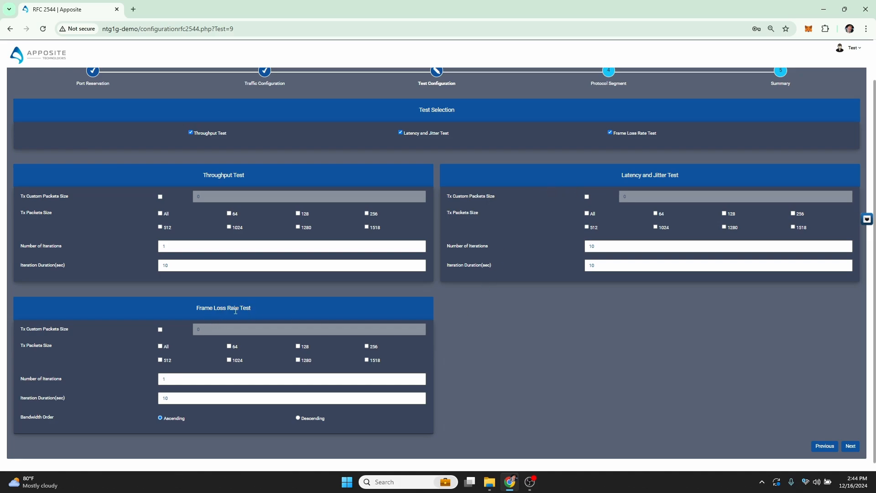
left_click(384, 398)
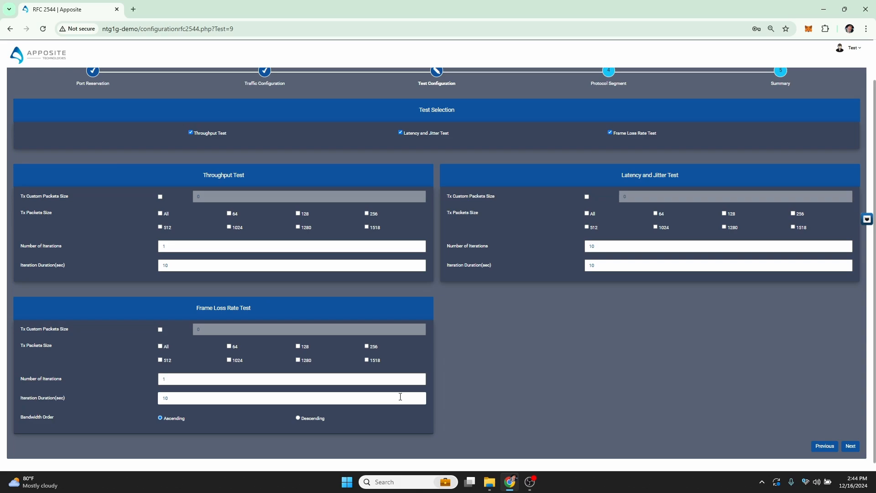
- Deselect the Frame Loss Rate and Latency and Jitter tests, keeping only the Throughput Test
left_click(611, 135)
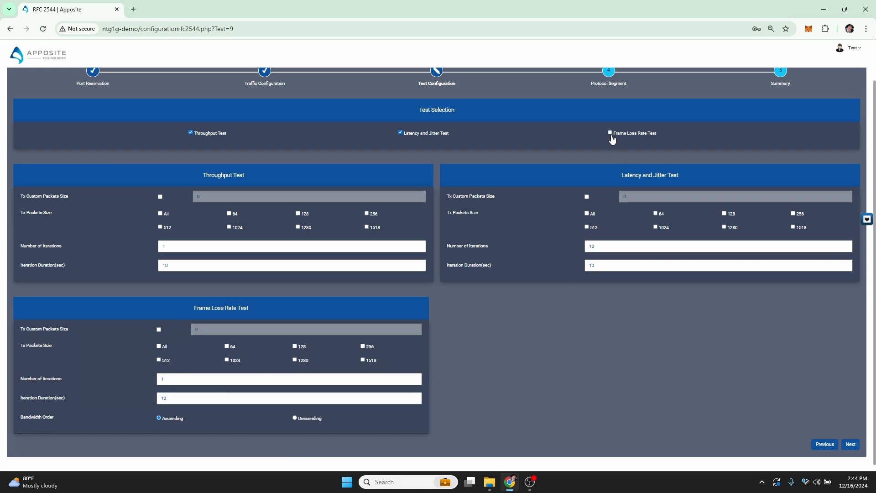
left_click(401, 178)
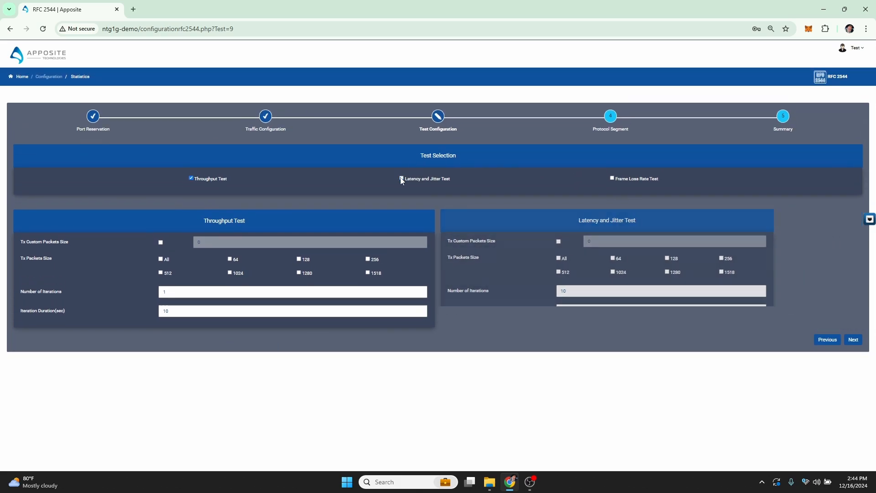
- Choose 1280 and 1518 packet sizes for the throughput test, set the number of iterations to 2, and continue
left_click(299, 273)
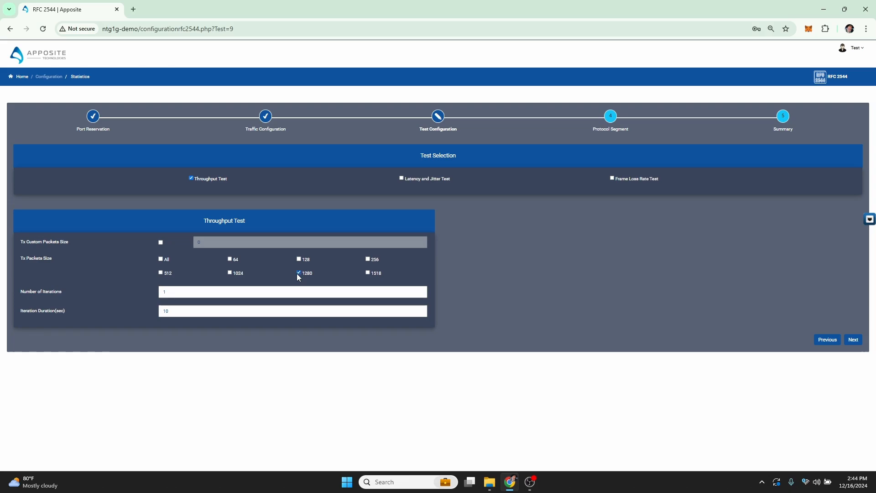
left_click(368, 273)
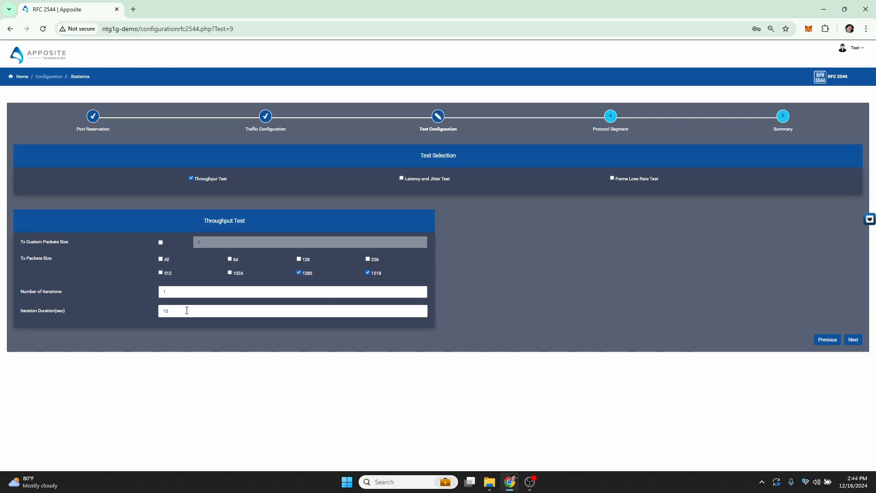
left_click(183, 290)
key("BackSpace")
type("2")
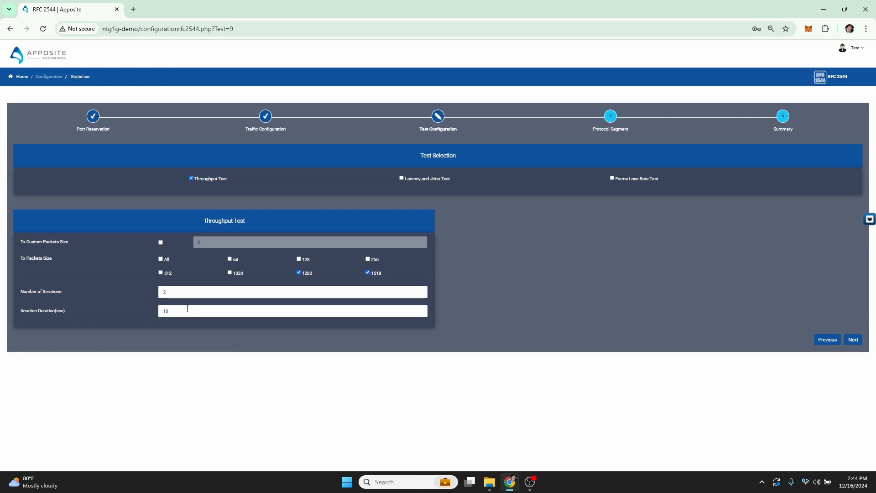
left_click(853, 341)
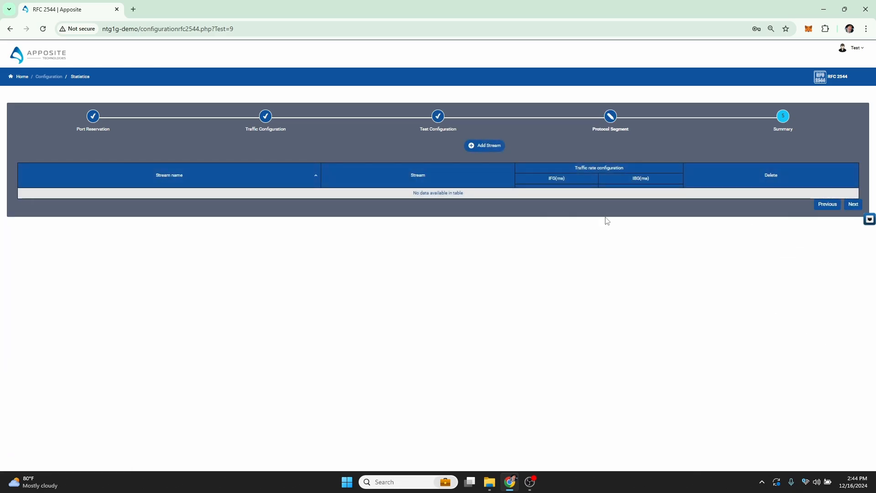
- Add a stream named IPv4 using the ETHERNET/IPV4 stream from RFC-2544 Streams
left_click(489, 146)
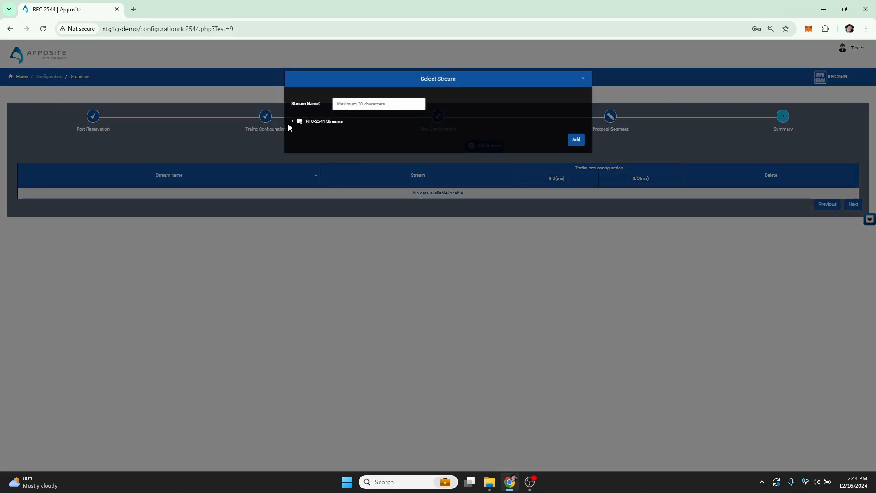
left_click(293, 121)
left_click(307, 133)
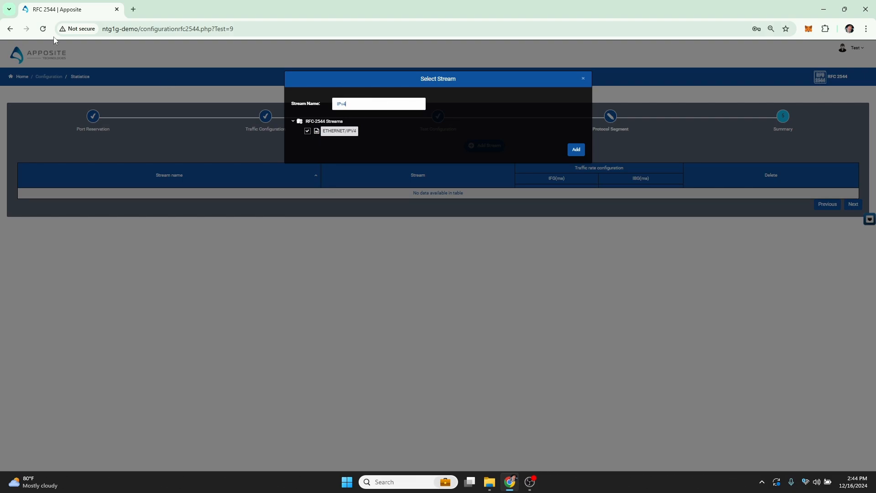
left_click(576, 149)
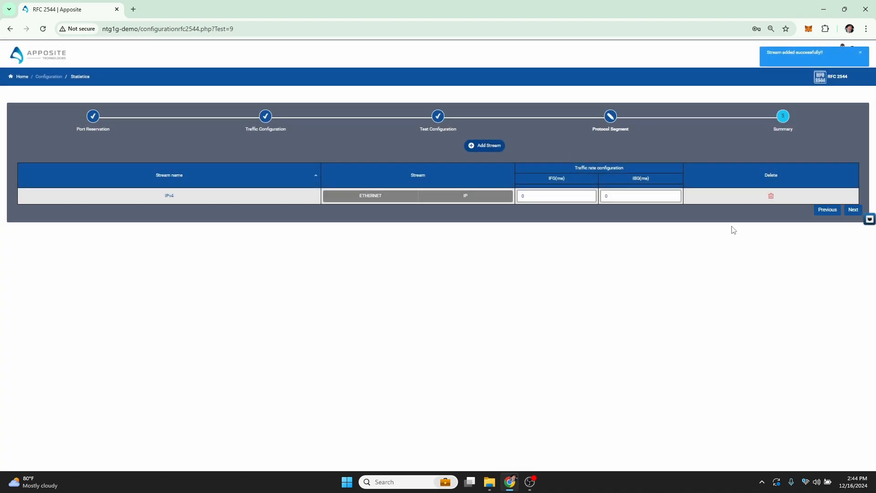
- Proceed to the summary and start the test
left_click(852, 209)
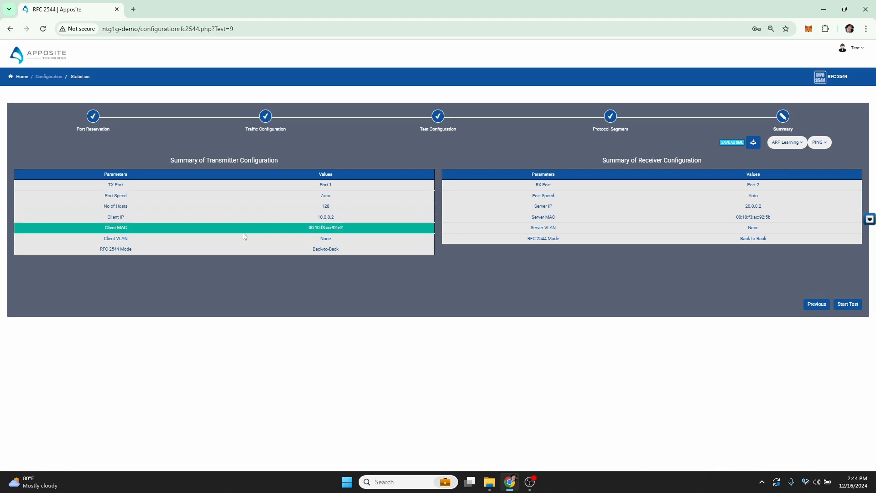
left_click(847, 304)
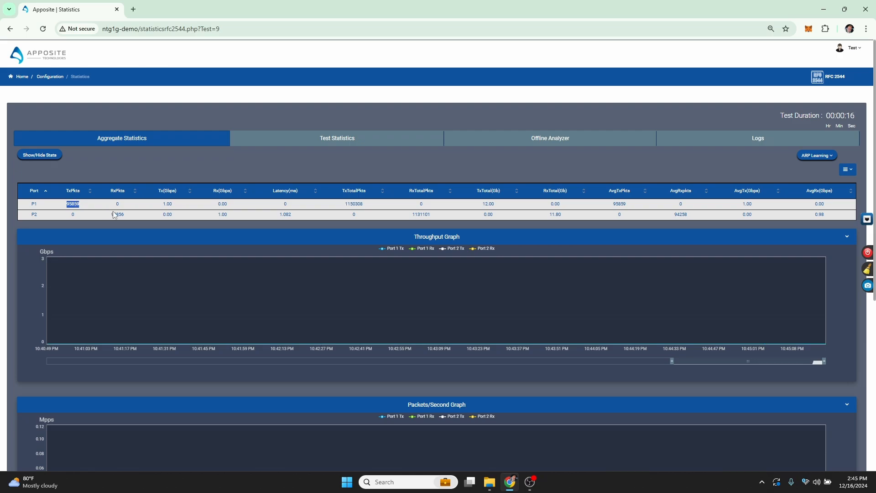
- Examine the aggregate statistics table and the throughput, packets/second and latency graphs while the test runs
double_click(70, 205)
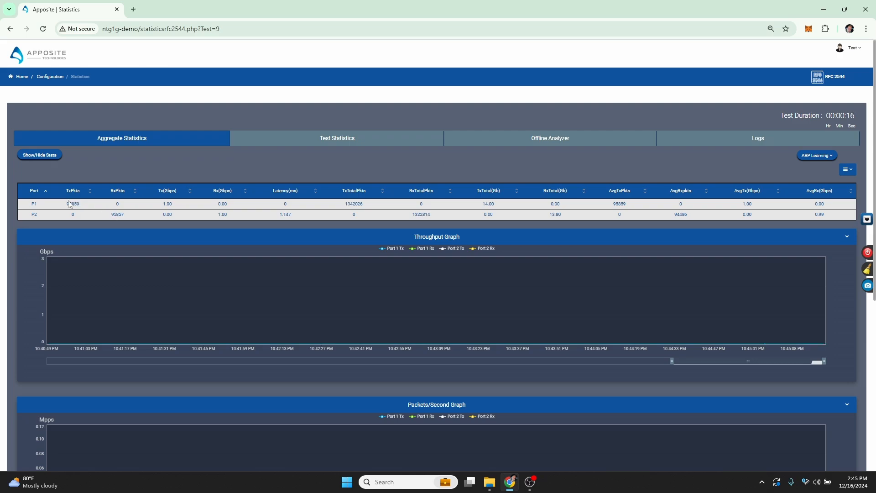
double_click(117, 214)
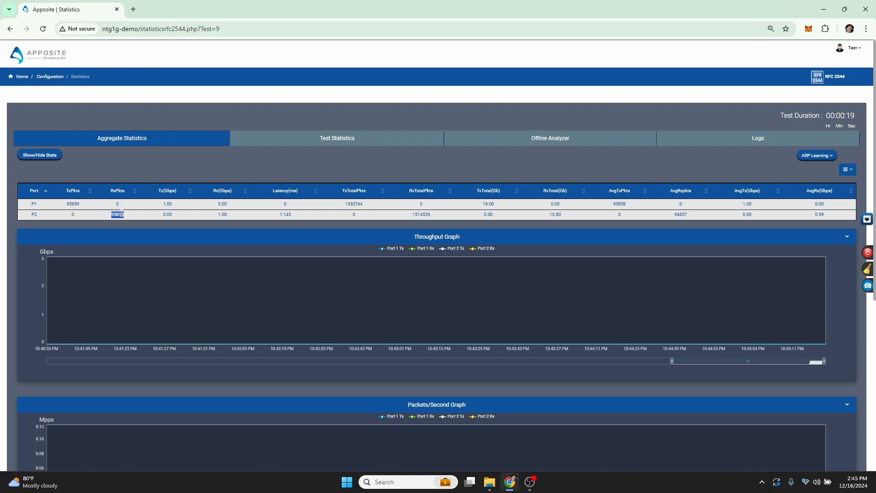
double_click(167, 203)
double_click(222, 214)
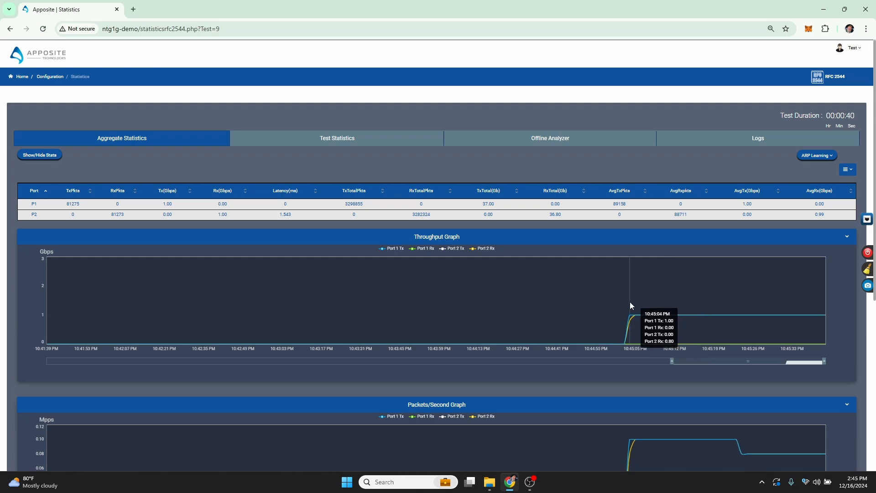
scroll(570, 290, "down", 1)
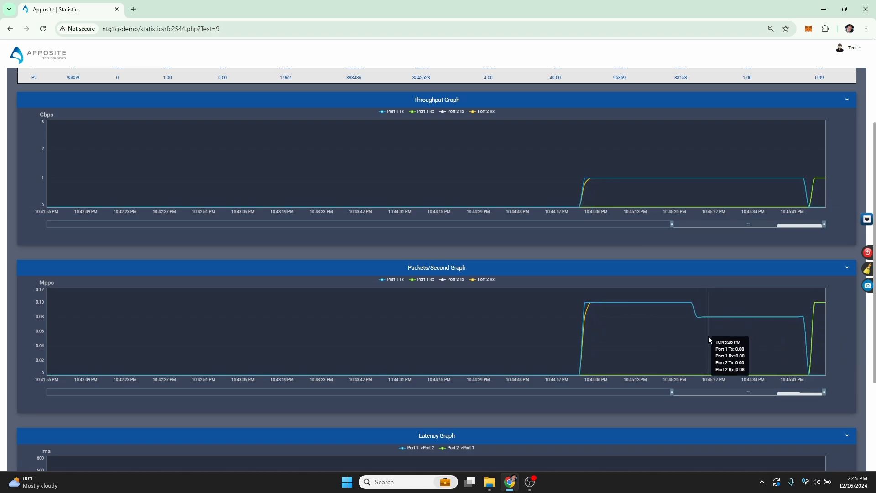
scroll(272, 307, "up", 3)
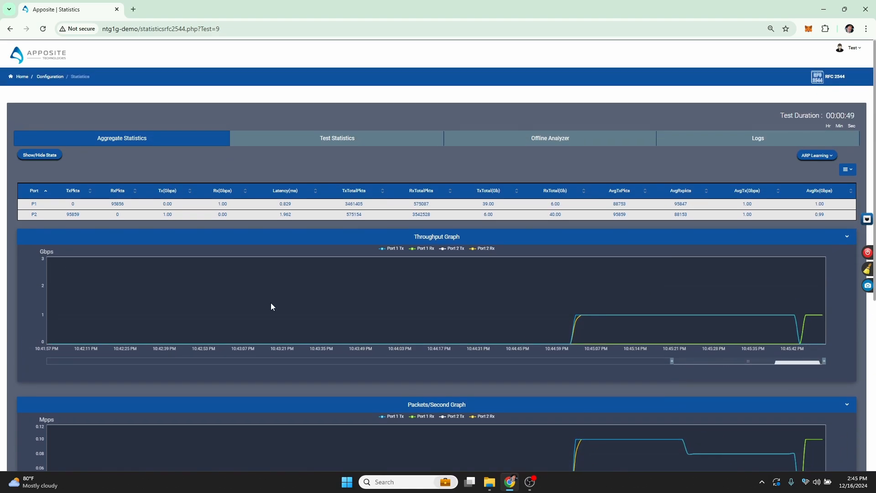
double_click(76, 214)
left_click(117, 191)
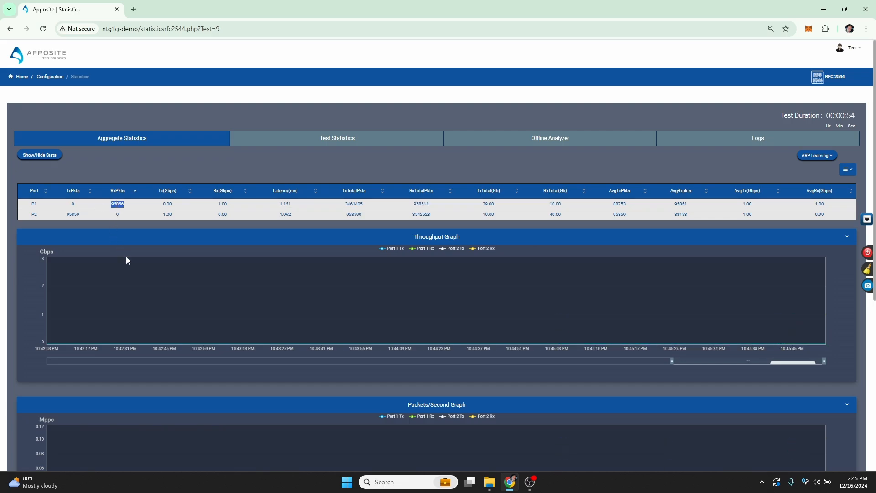
scroll(126, 235, "down", 3)
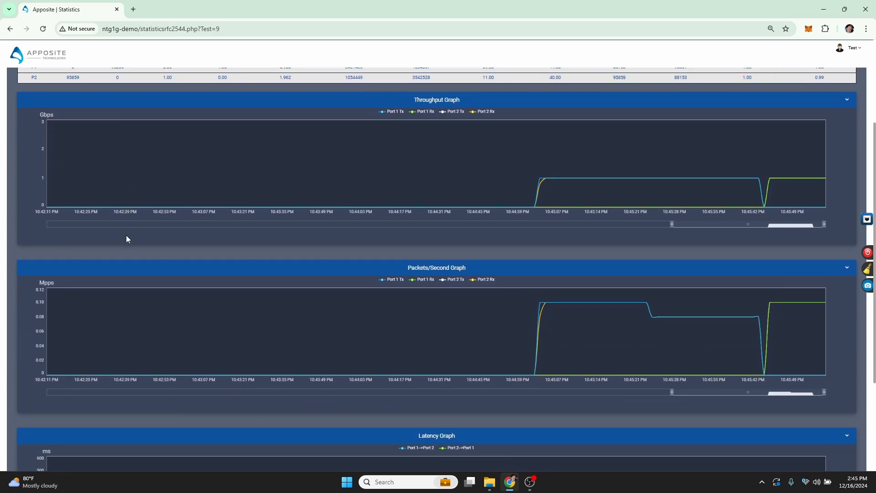
scroll(125, 236, "up", 1)
scroll(125, 239, "down", 3)
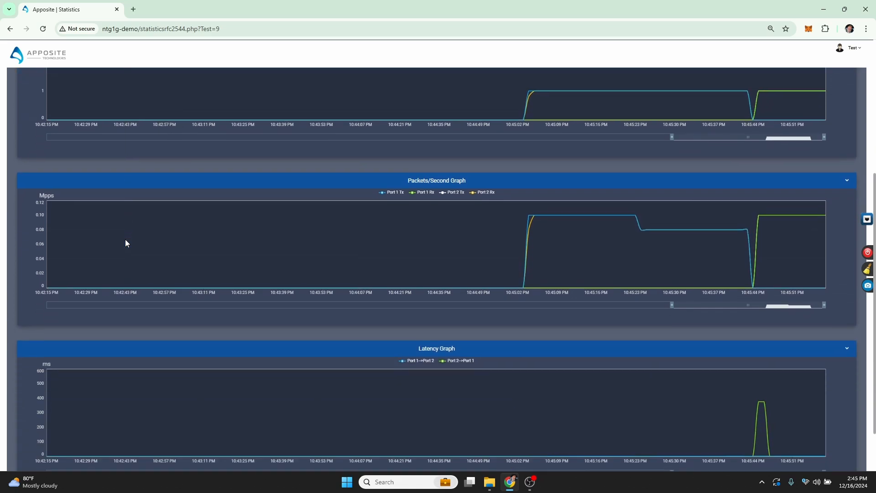
scroll(418, 201, "down", 1)
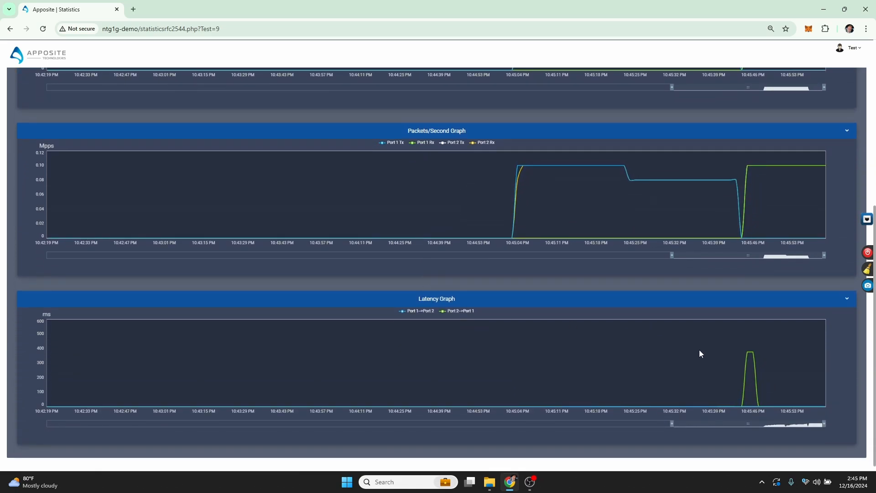
mouse_move(746, 348)
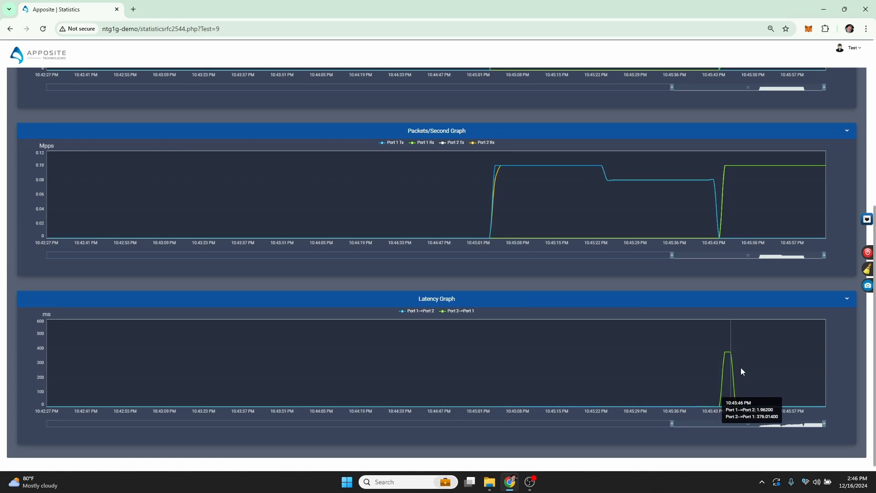
scroll(730, 397, "up", 1)
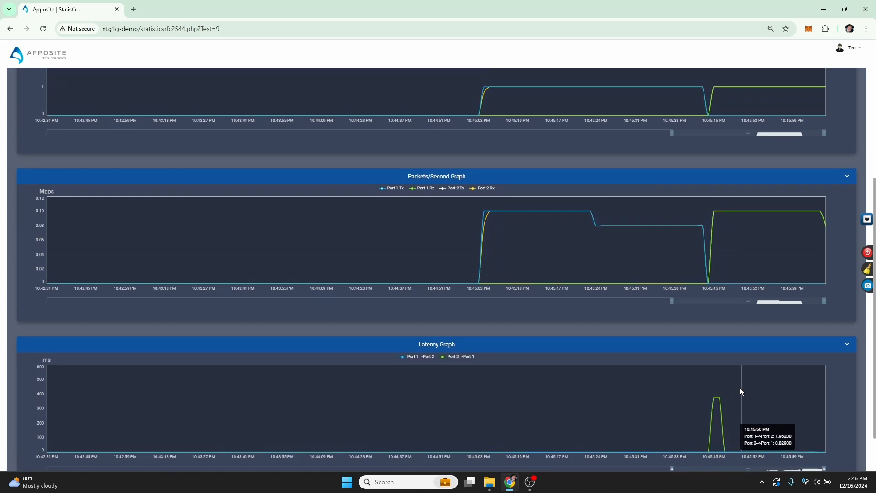
- Switch the statistics page to the Offline Analyzer view
scroll(708, 375, "up", 1)
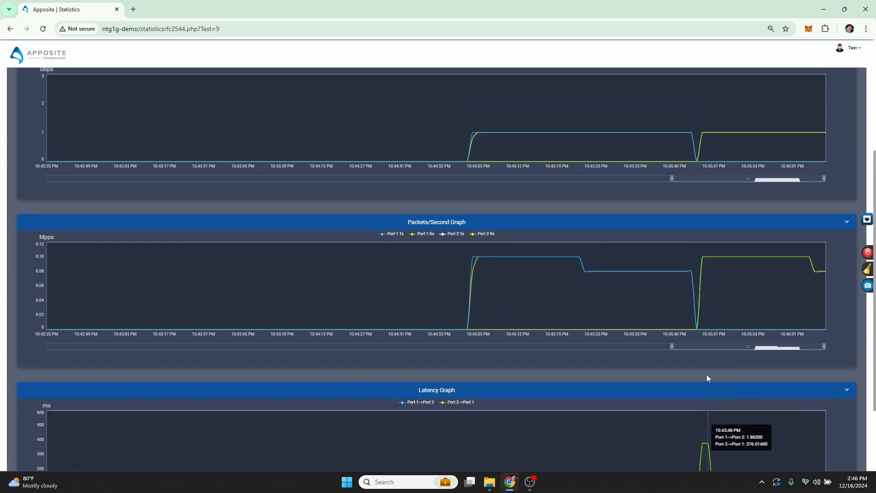
scroll(705, 355, "up", 4)
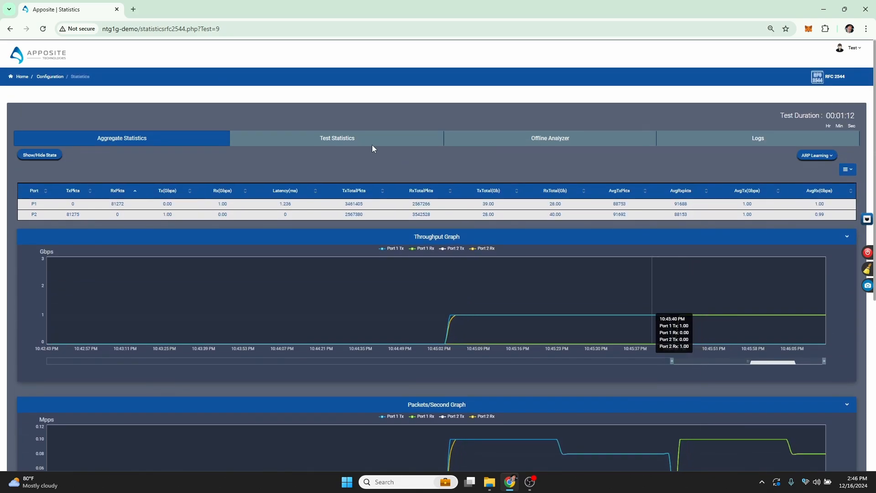
left_click(358, 140)
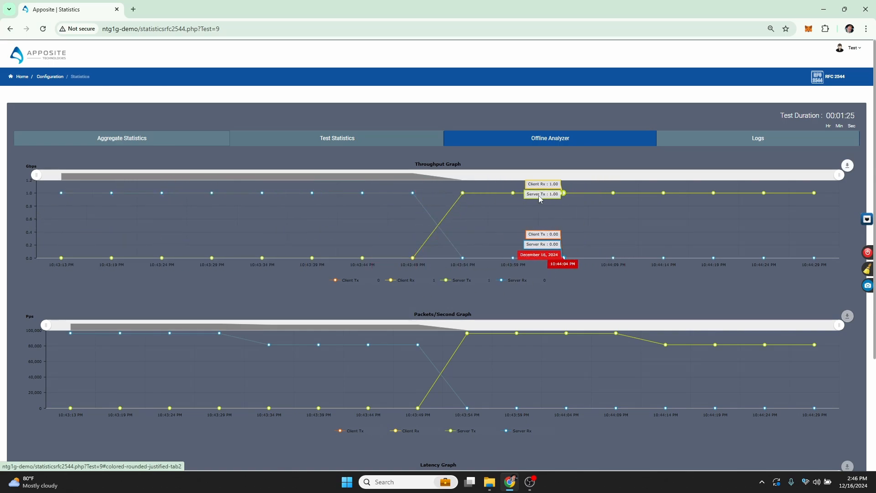
- Zoom the latency graph into the spike between about 10:43:44 and 10:44:04 PM
scroll(539, 199, "down", 2)
scroll(539, 197, "down", 1)
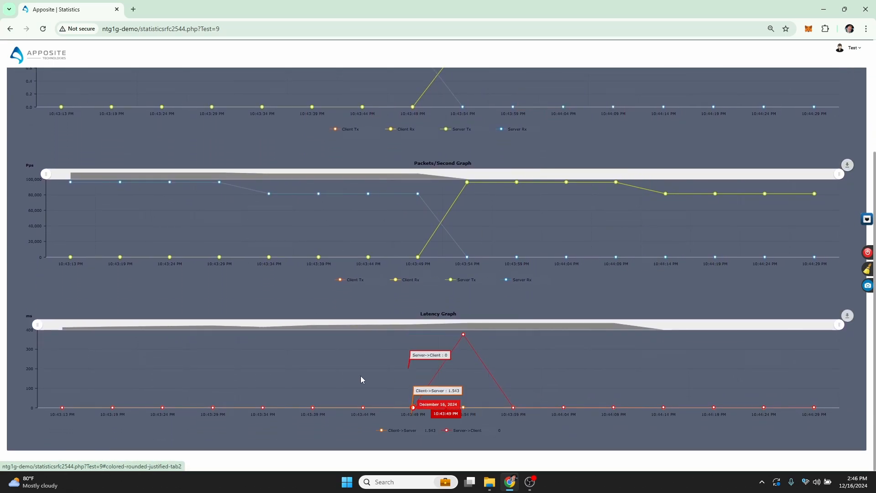
left_click_drag(388, 365, 549, 365)
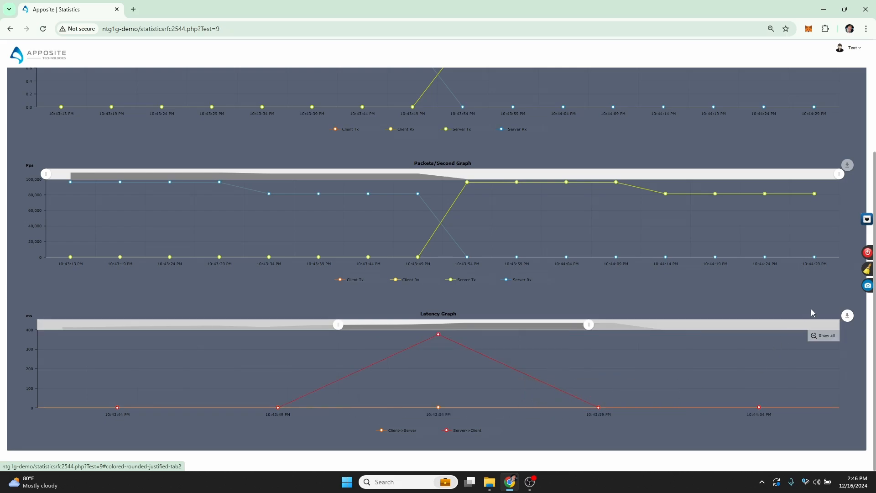
- Annotate the latency graph by circling the spike and adding the text "what happened here?"
mouse_move(850, 319)
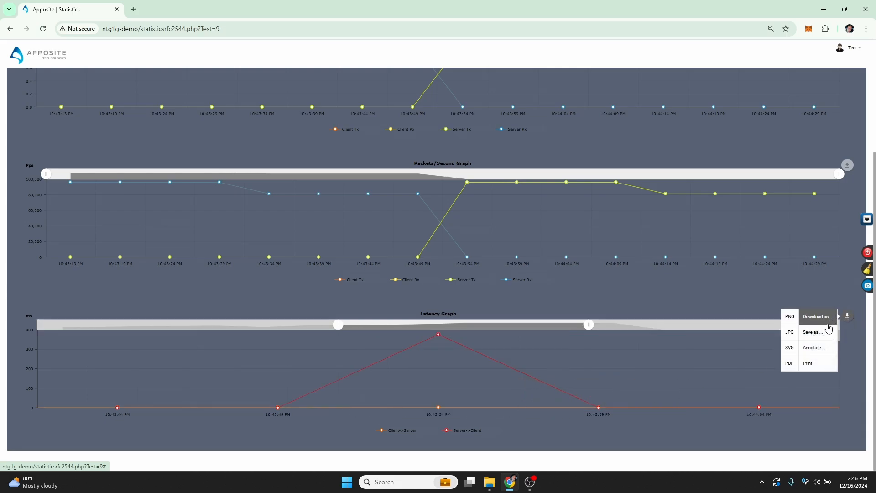
left_click(816, 348)
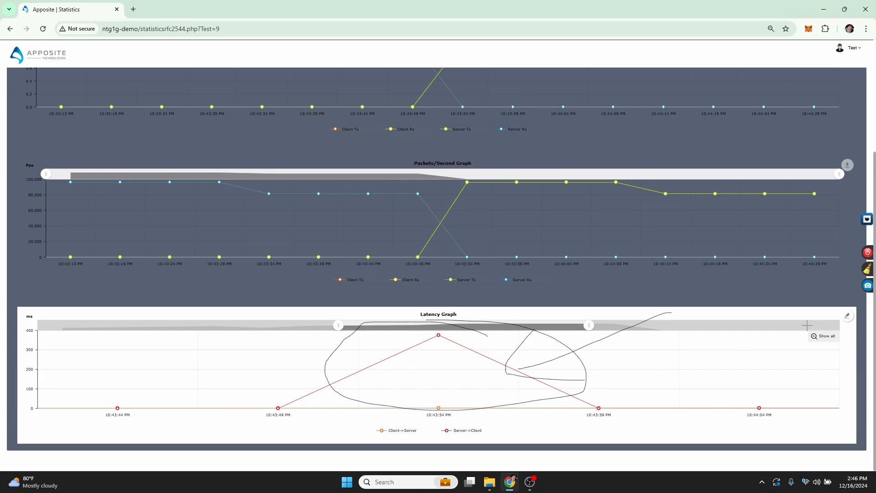
mouse_move(847, 315)
mouse_move(814, 316)
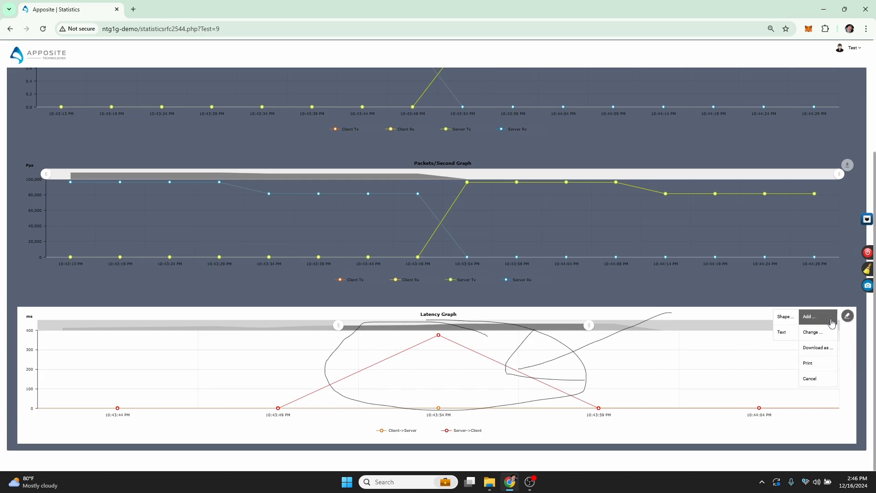
left_click(790, 334)
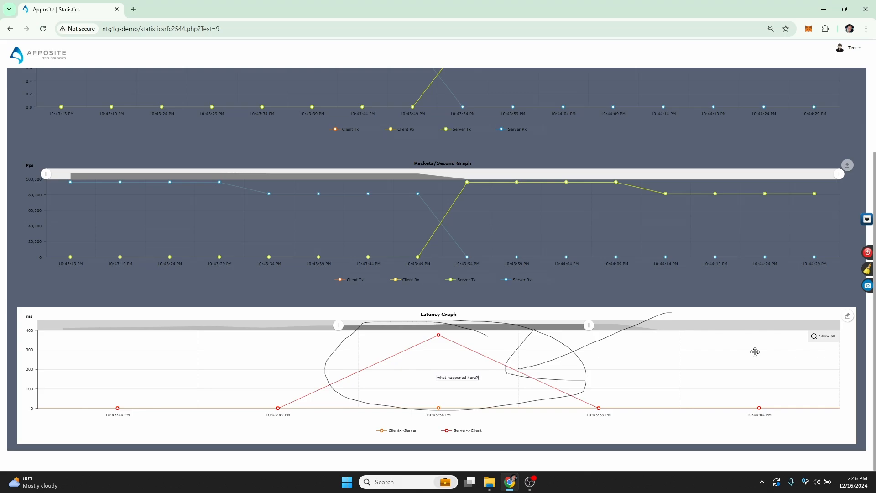
mouse_move(846, 316)
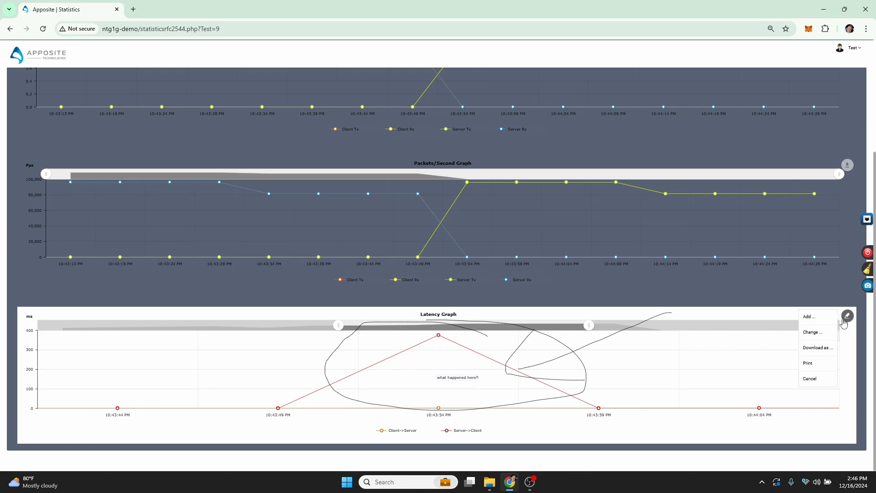
mouse_move(831, 347)
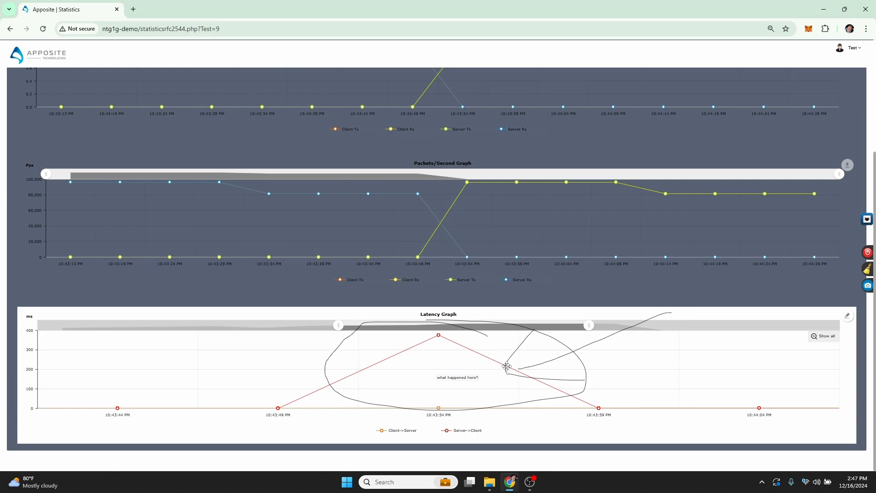
- Open the Test Statistics throughput test graph for both port directions
scroll(510, 366, "up", 2)
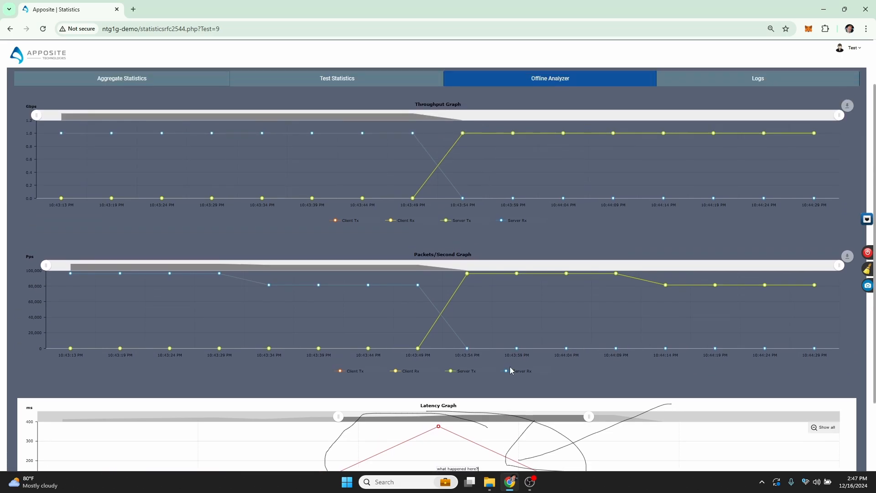
scroll(510, 366, "down", 1)
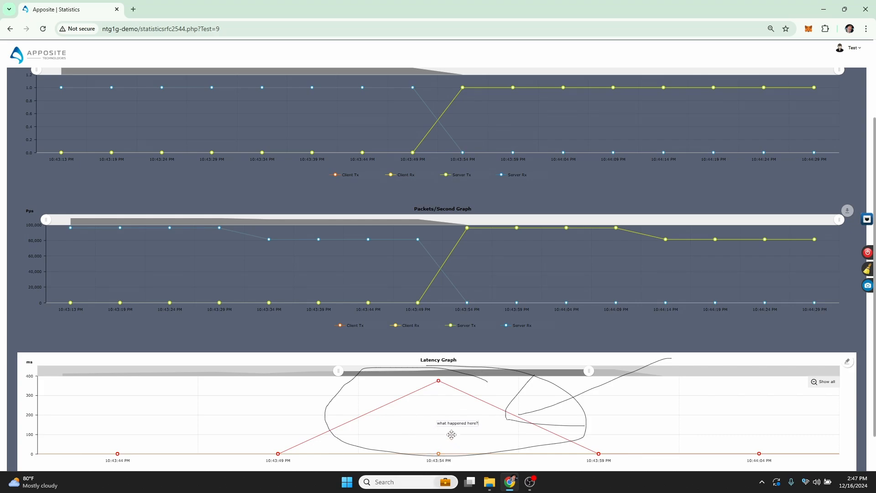
scroll(451, 434, "up", 3)
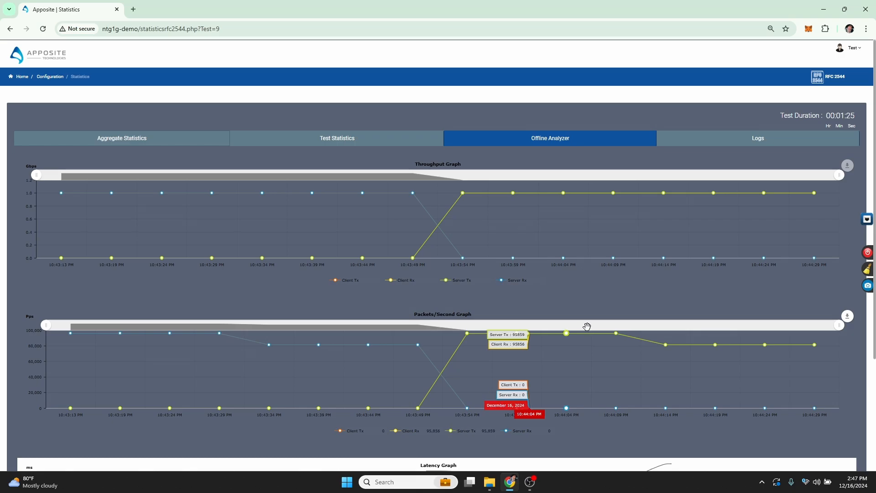
left_click(342, 142)
scroll(390, 240, "down", 1)
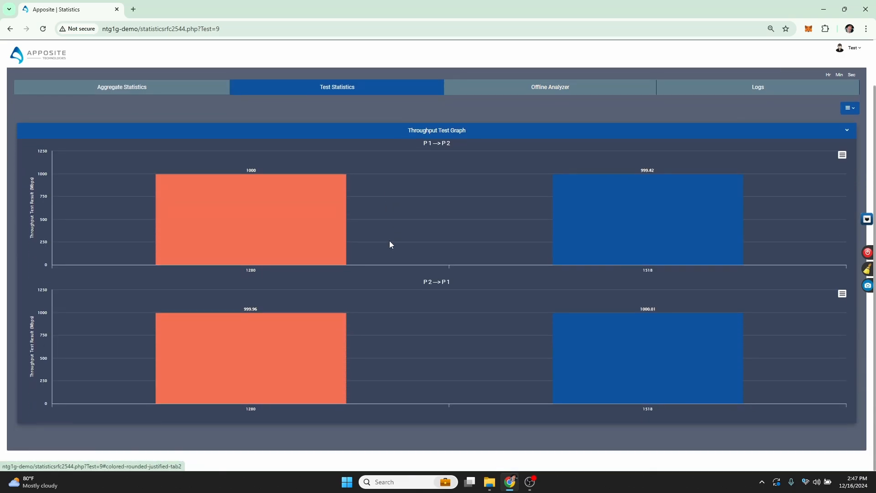
- Review the aggregate statistics table and throughput graph after the test finishes
scroll(390, 245, "up", 1)
left_click(130, 142)
scroll(333, 321, "down", 2)
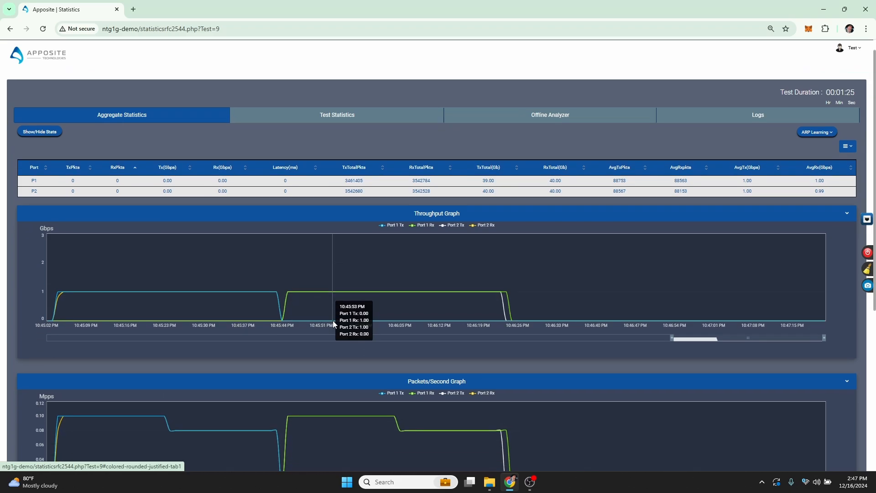
scroll(529, 223, "up", 2)
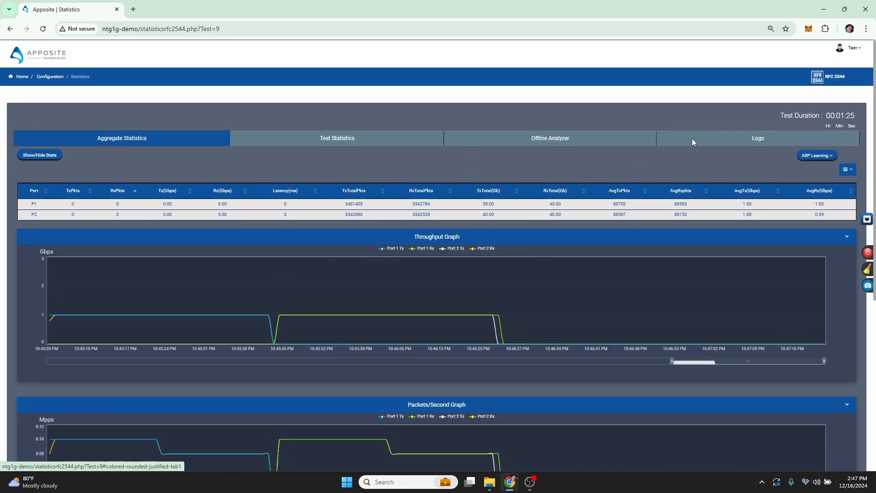
- Download the report zip from the Logs list and open the downloaded file
left_click(761, 138)
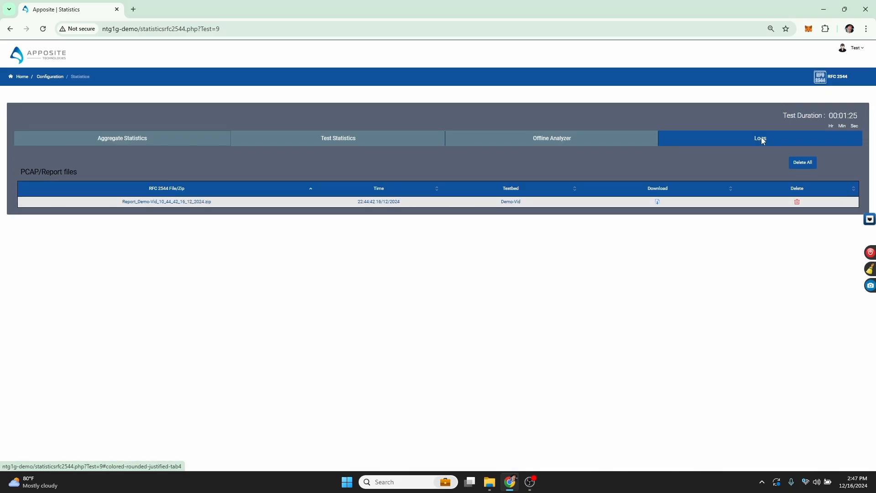
left_click(658, 204)
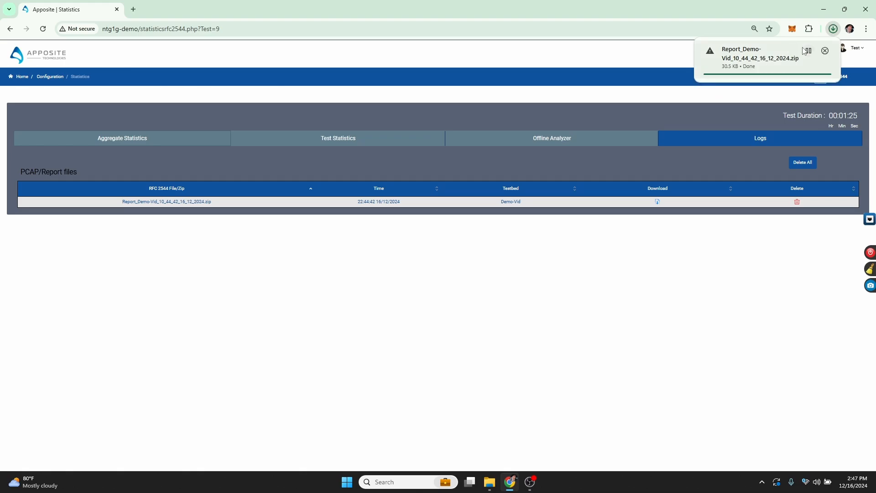
left_click(805, 51)
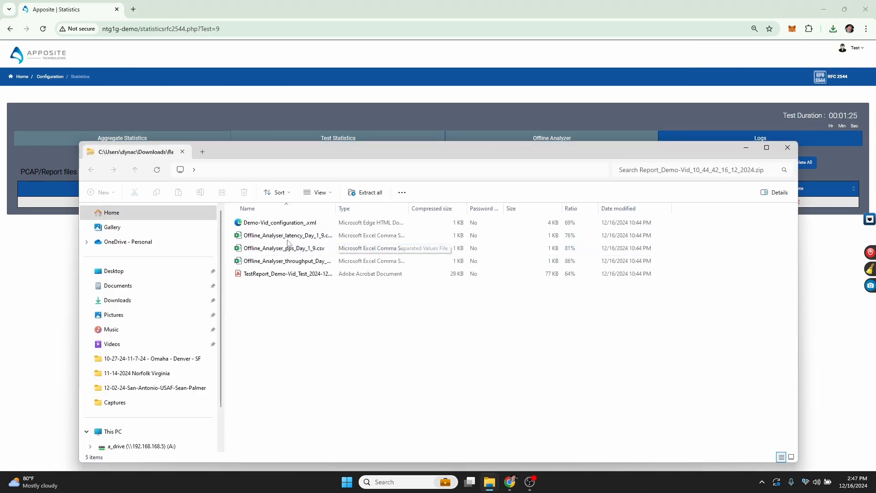
- Open the TestReport PDF from the zip and close the tools side panel
left_click(256, 275)
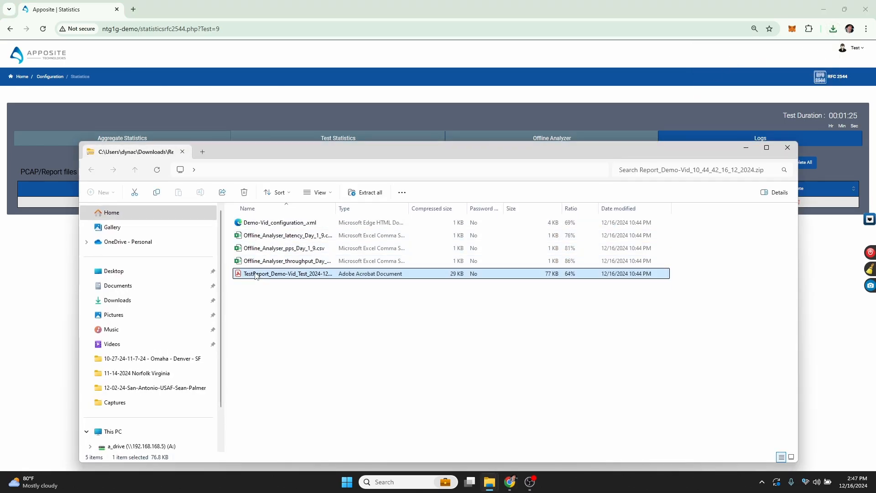
double_click(256, 275)
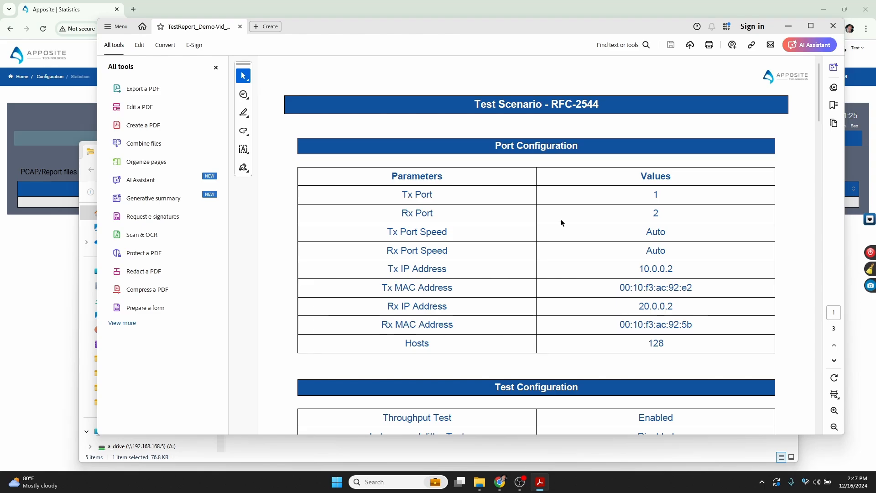
left_click(216, 67)
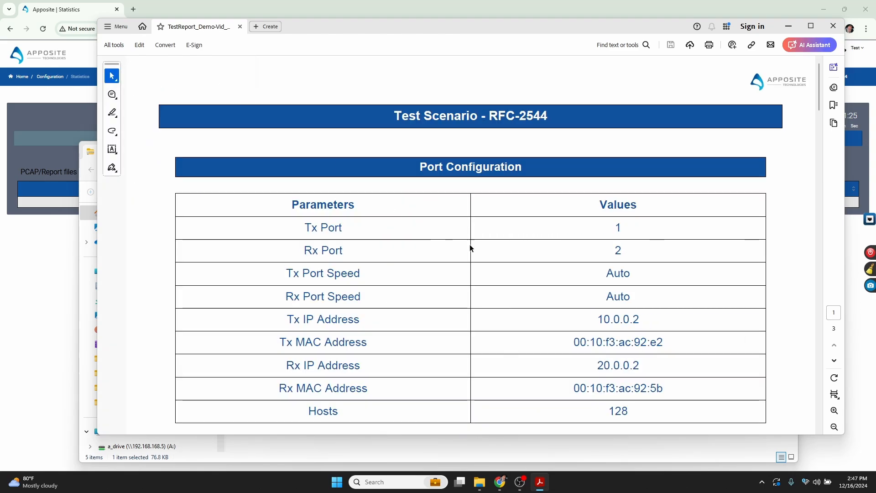
- Read the report's port configuration and test configuration tables
scroll(481, 256, "down", 1)
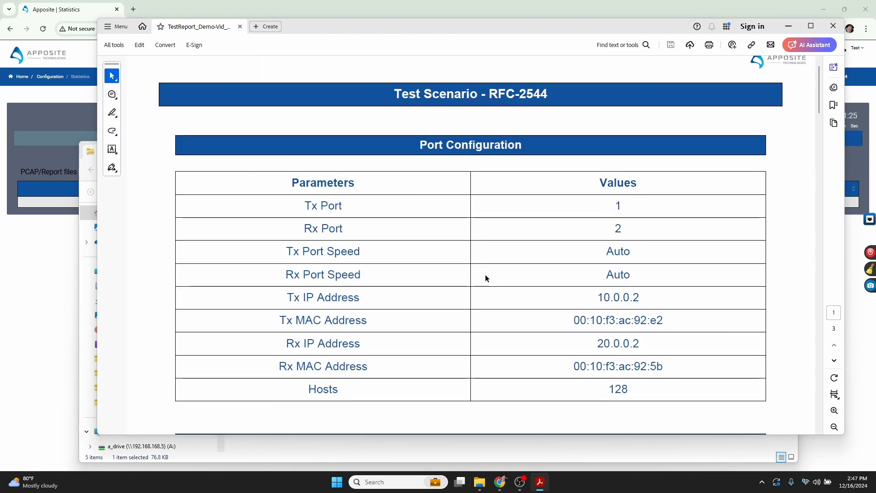
scroll(497, 291, "down", 4)
scroll(497, 291, "up", 2)
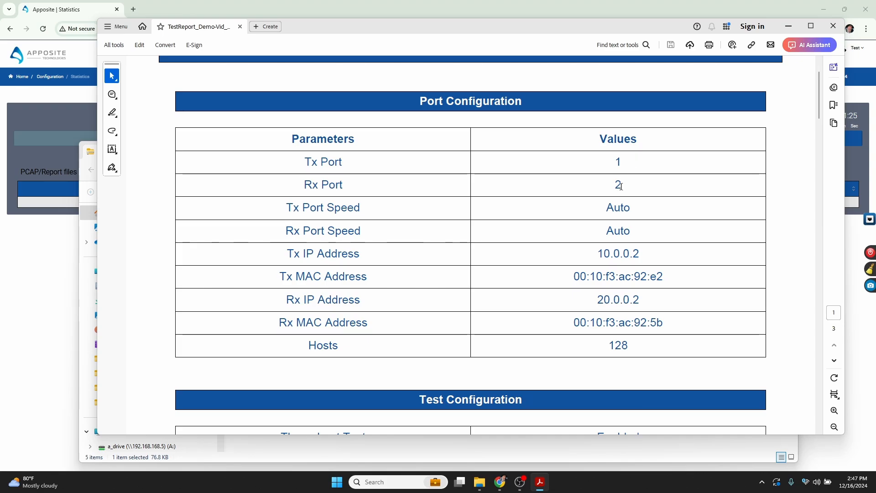
scroll(621, 186, "down", 8)
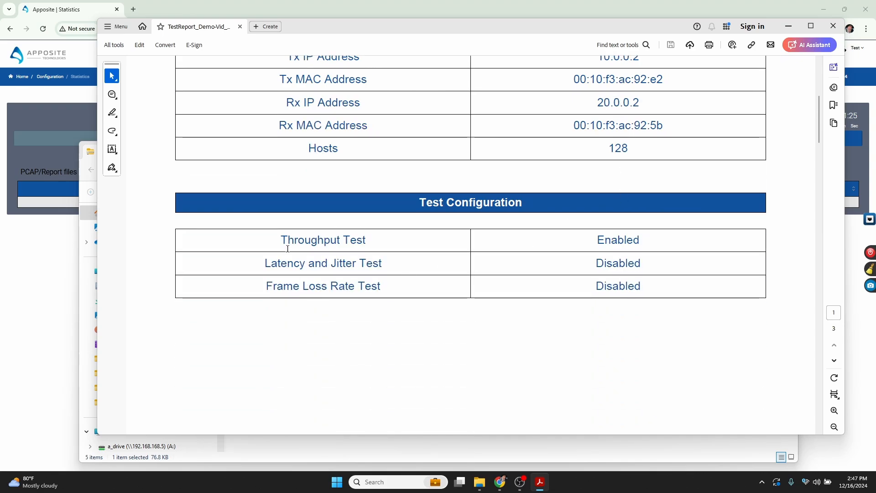
double_click(634, 238)
scroll(489, 219, "down", 10)
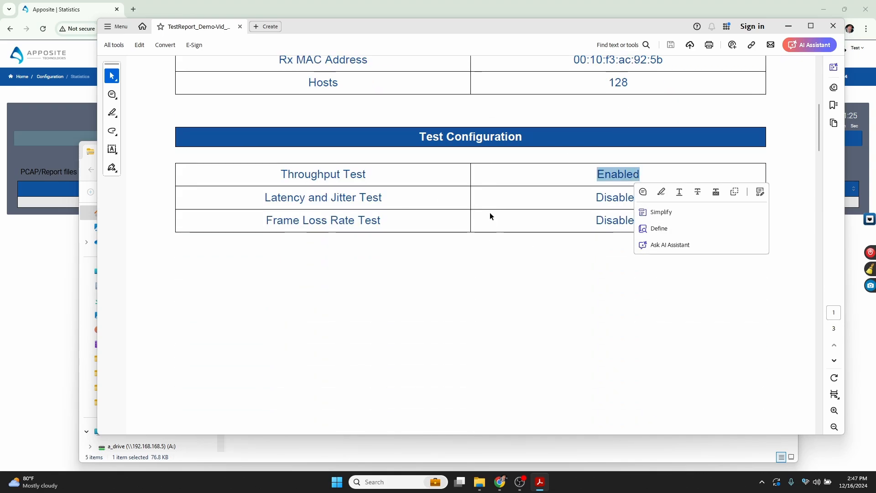
scroll(488, 209, "down", 1)
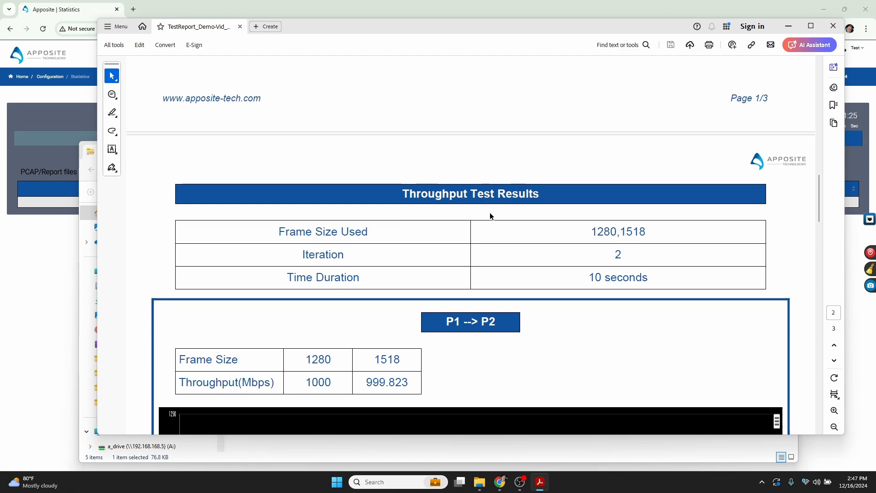
- Read the throughput test results for P1 to P2 and P2 to P1 in the report
scroll(478, 198, "down", 2)
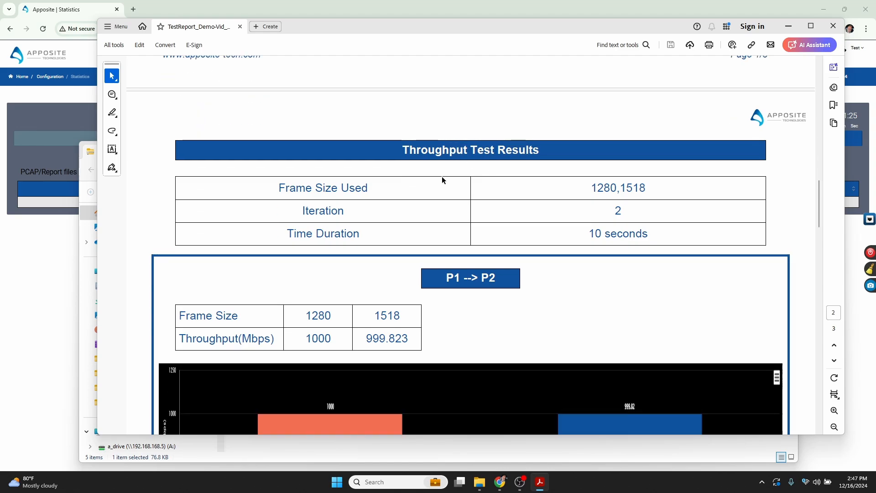
scroll(441, 176, "down", 5)
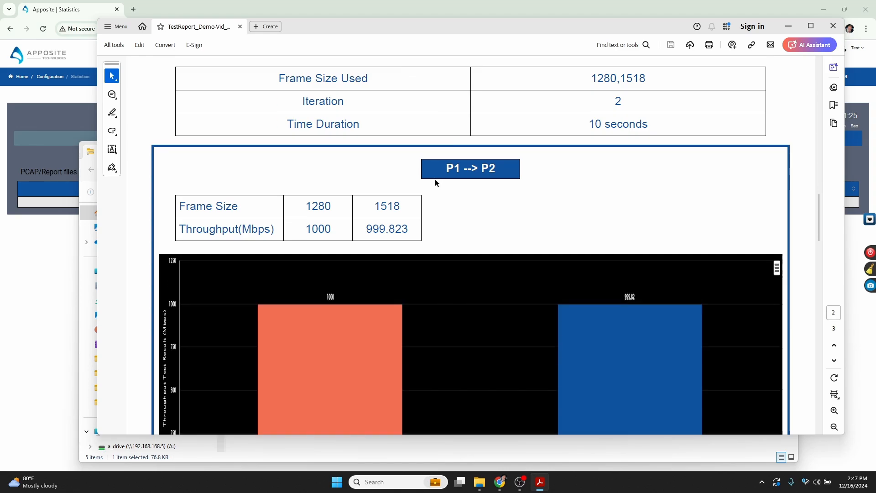
scroll(468, 169, "down", 4)
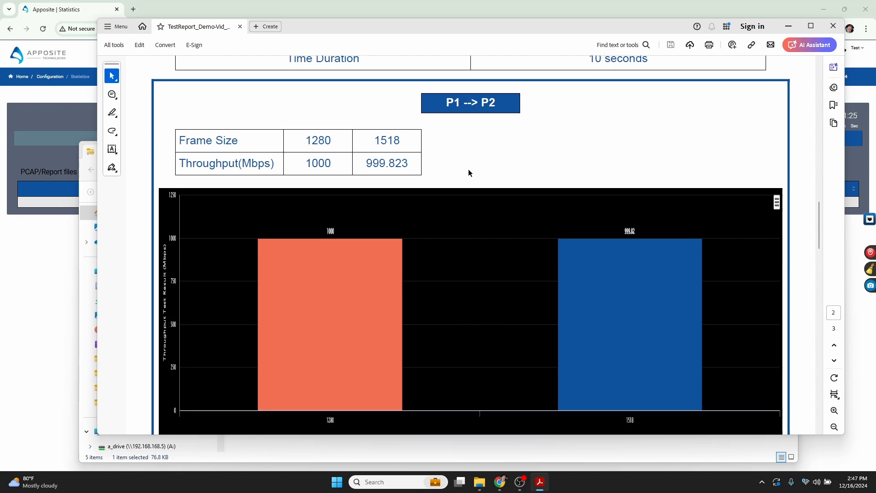
double_click(325, 119)
triple_click(380, 118)
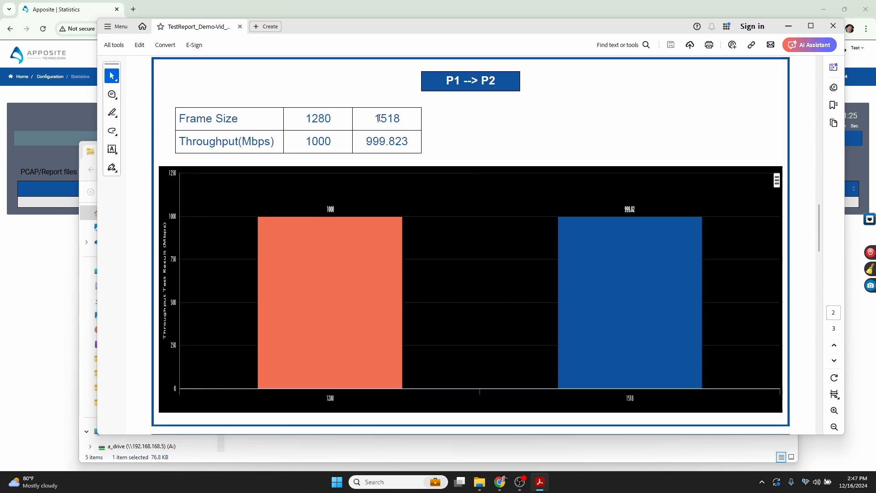
left_click(564, 124)
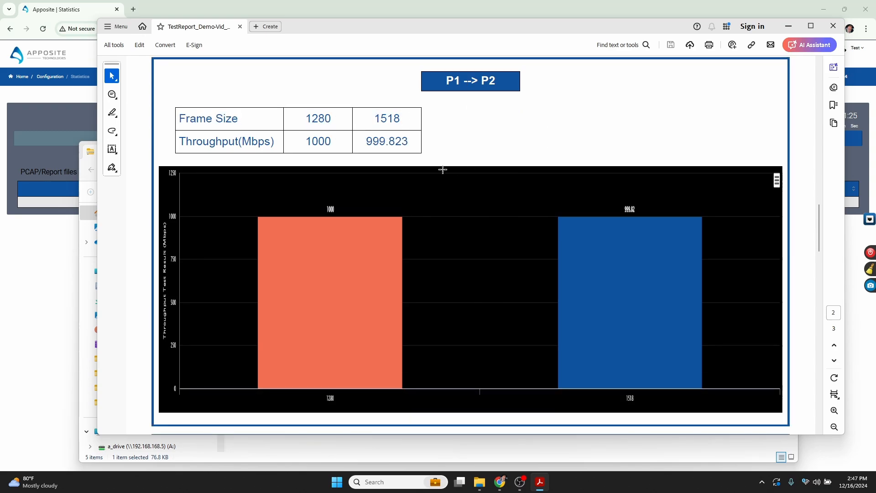
double_click(323, 147)
double_click(368, 143)
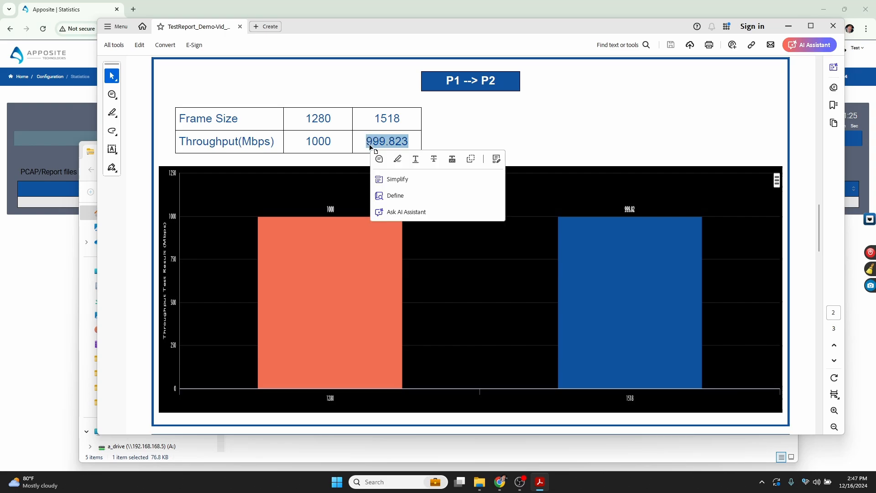
scroll(576, 137, "down", 13)
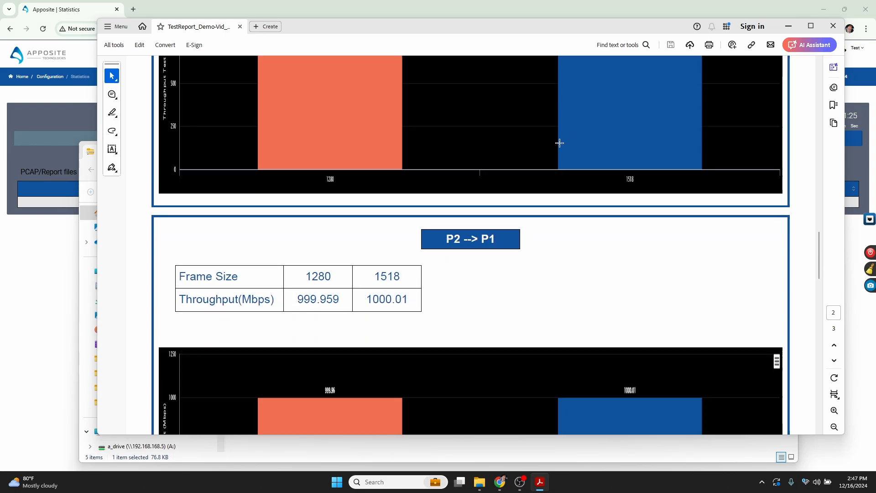
scroll(479, 158, "down", 8)
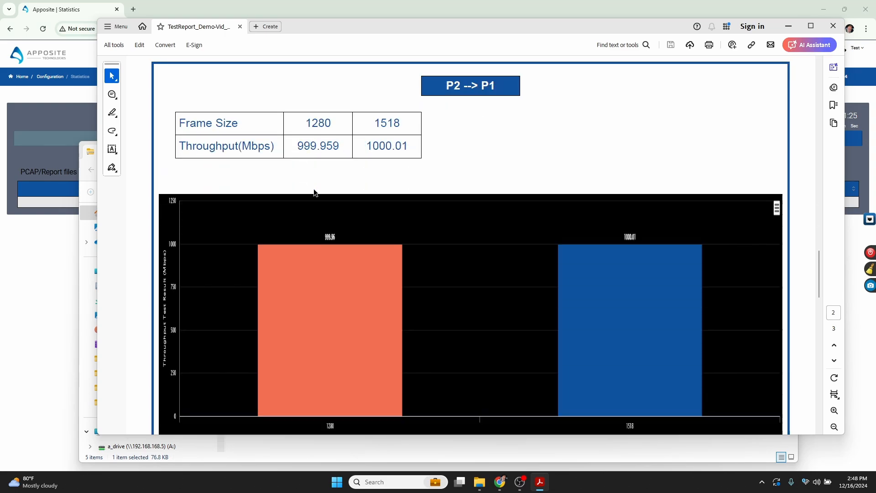
- Read the report's summary page, then close the PDF viewer and the zip file window
scroll(313, 189, "down", 16)
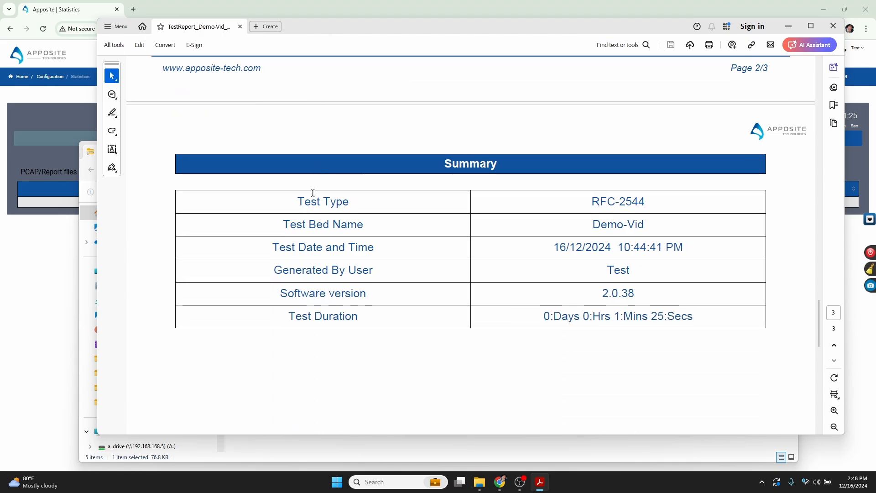
left_click(833, 26)
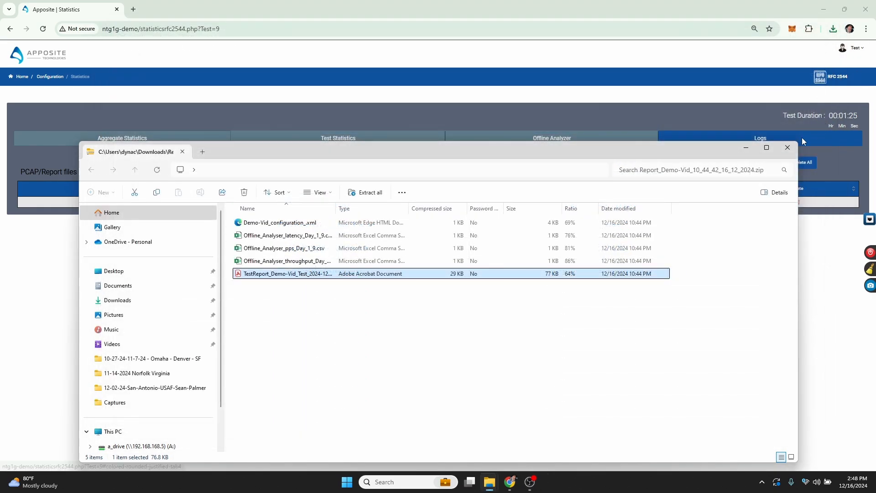
left_click(788, 148)
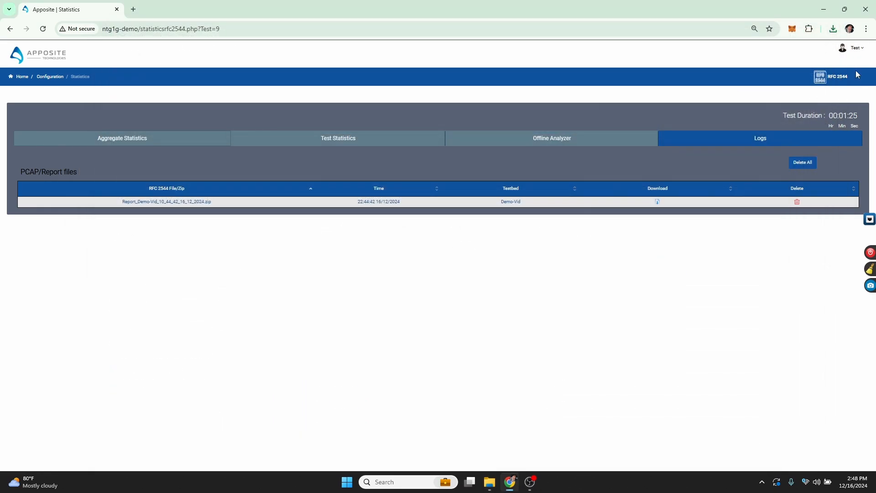
- Open the folder containing the downloaded report zip from the browser's download history
left_click(833, 35)
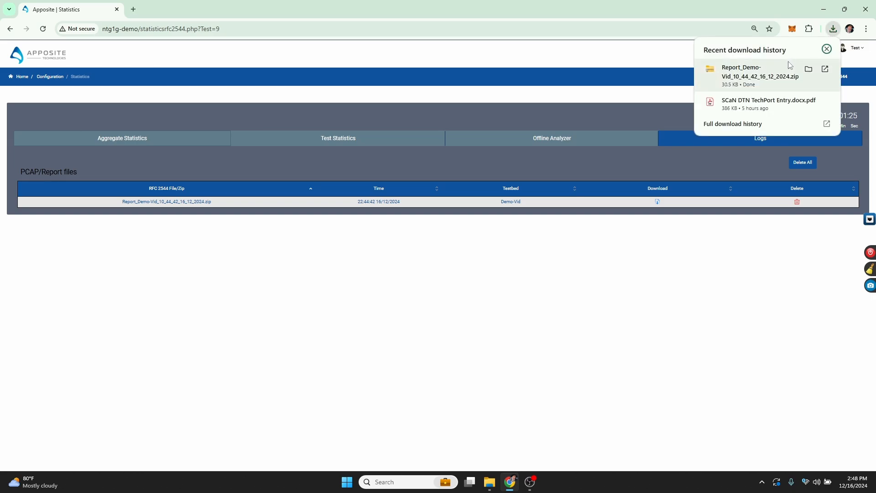
left_click(808, 69)
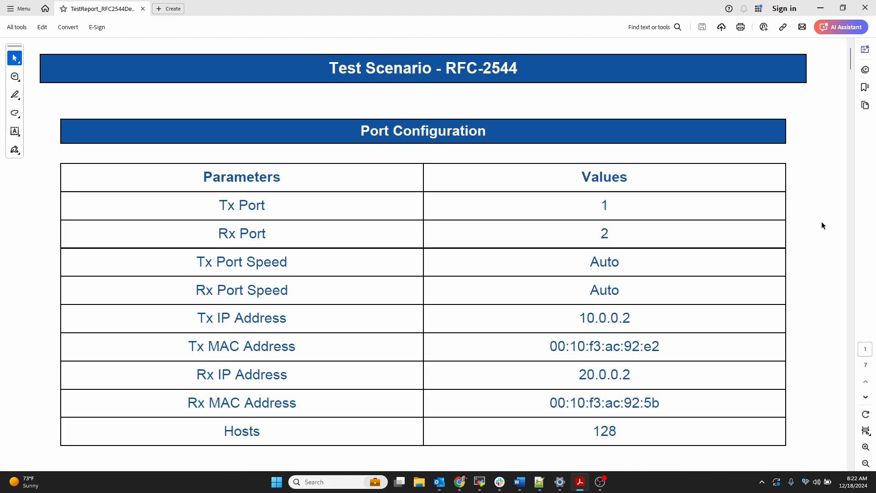
scroll(821, 220, "up", 1)
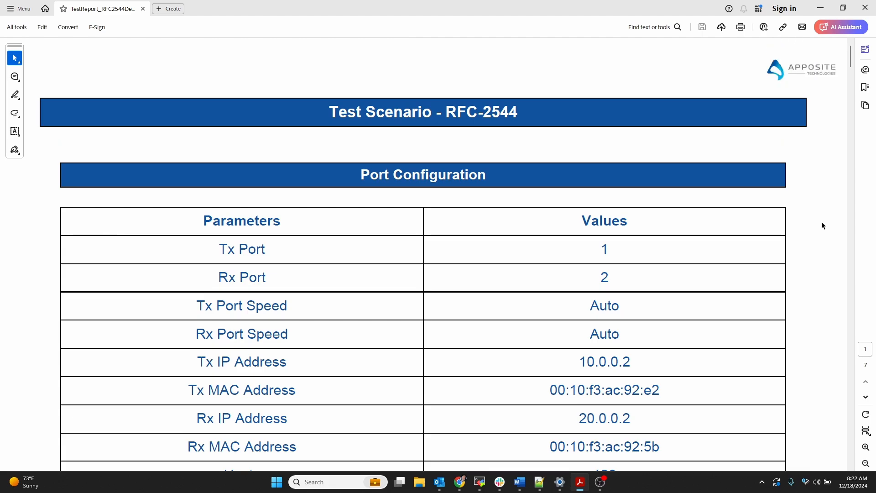
- Read the port configuration and test configuration tables of the RFC2544Demo test report
scroll(686, 209, "down", 1)
scroll(686, 210, "down", 6)
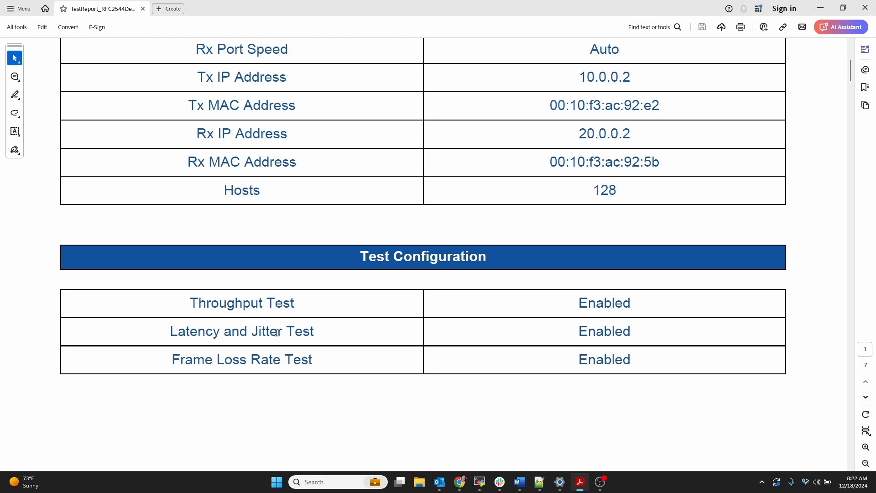
scroll(397, 298, "down", 6)
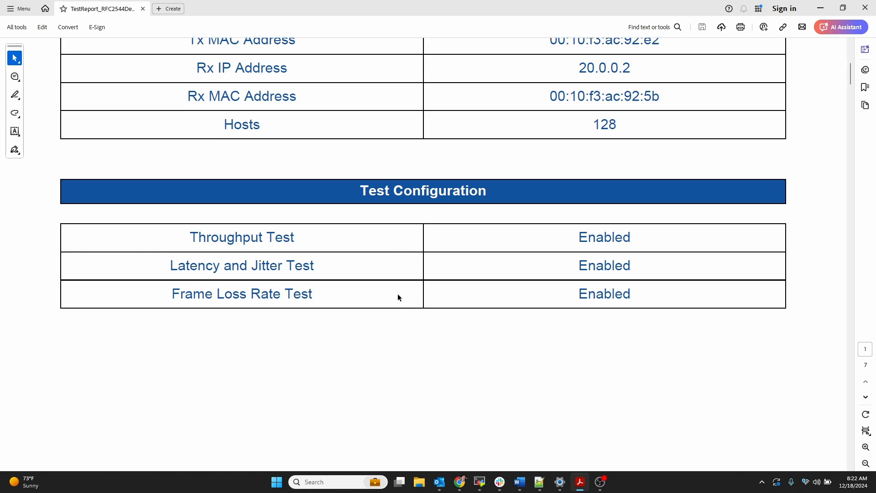
scroll(398, 297, "down", 9)
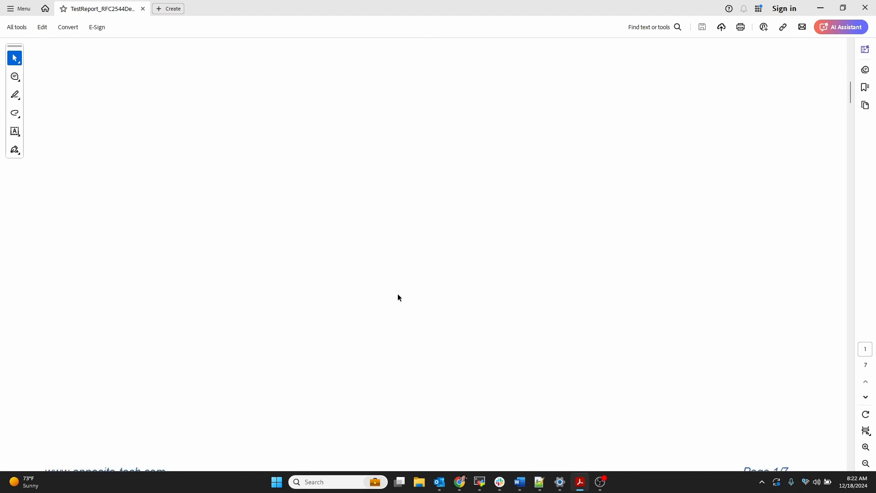
scroll(398, 294, "down", 5)
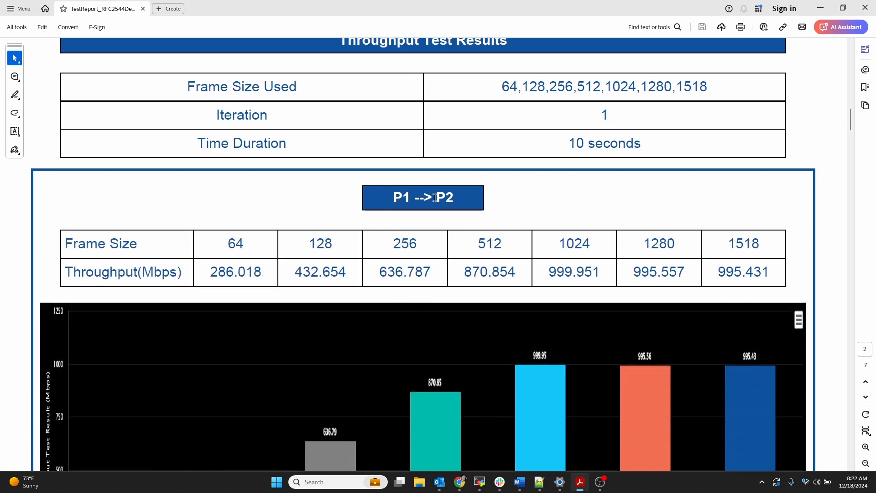
- Examine the throughput test results tables and graphs for P1 to P2 and P2 to P1
scroll(435, 197, "down", 4)
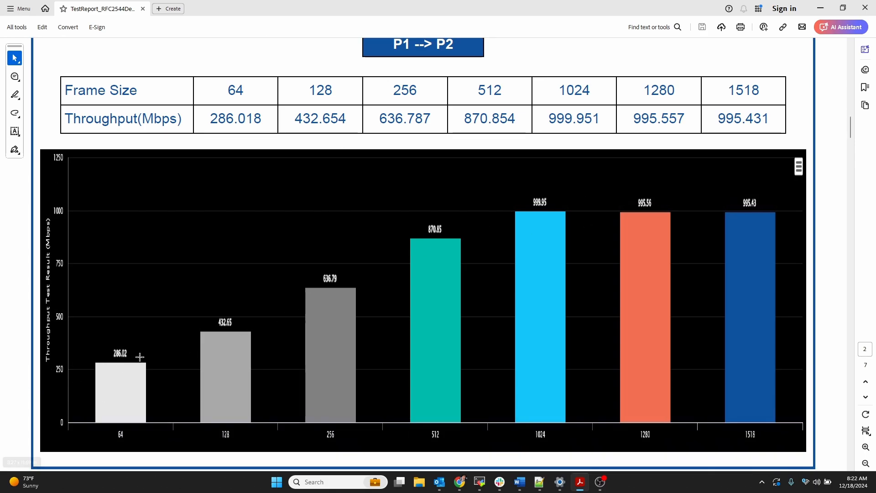
scroll(140, 356, "down", 1)
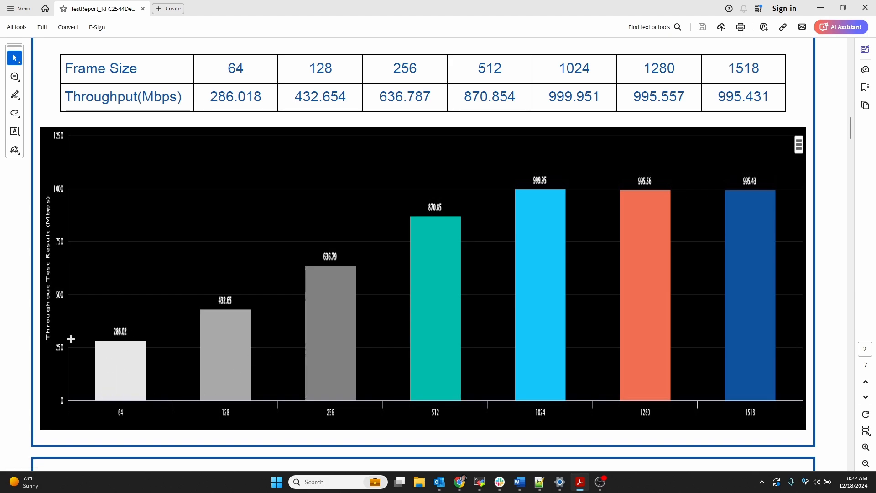
scroll(114, 323, "down", 2)
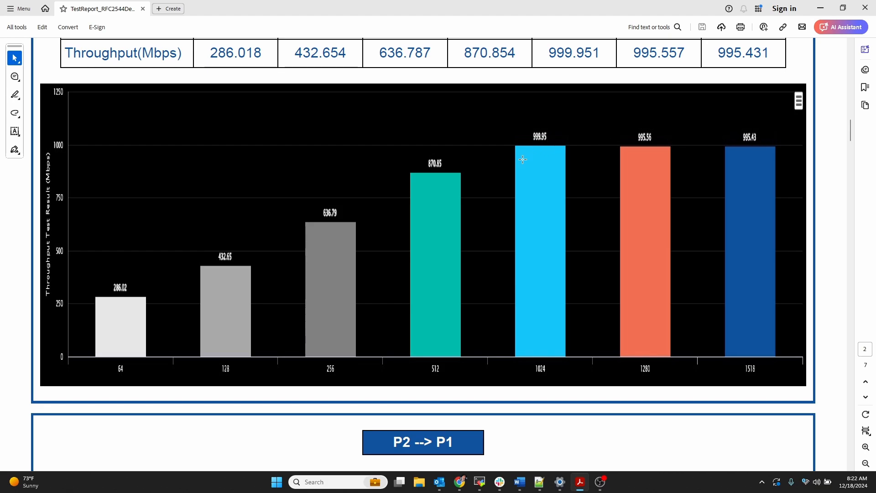
scroll(510, 166, "down", 10)
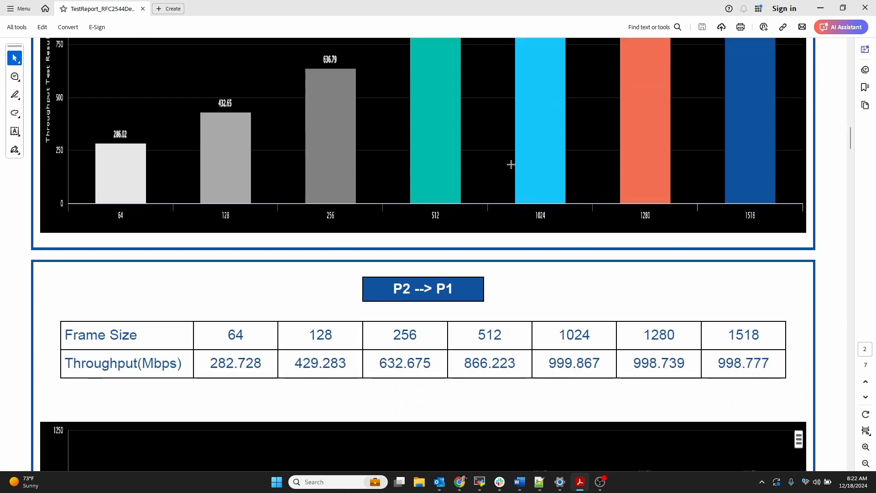
scroll(426, 156, "down", 14)
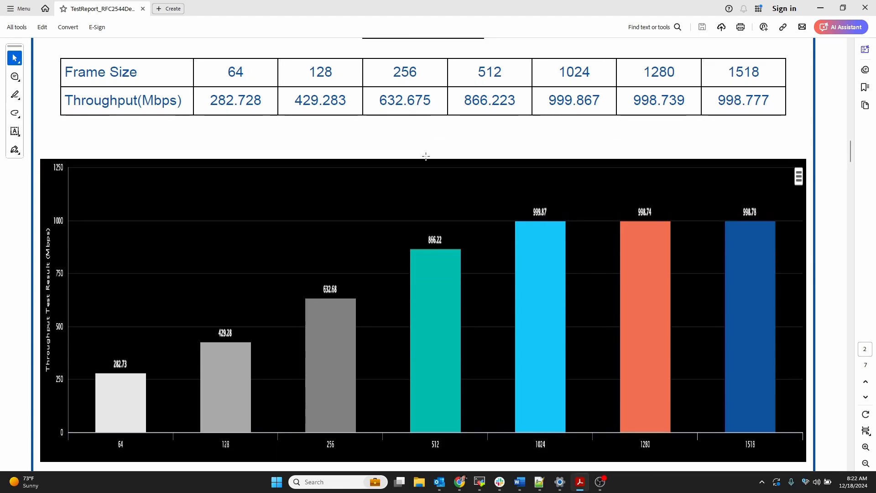
scroll(426, 156, "down", 12)
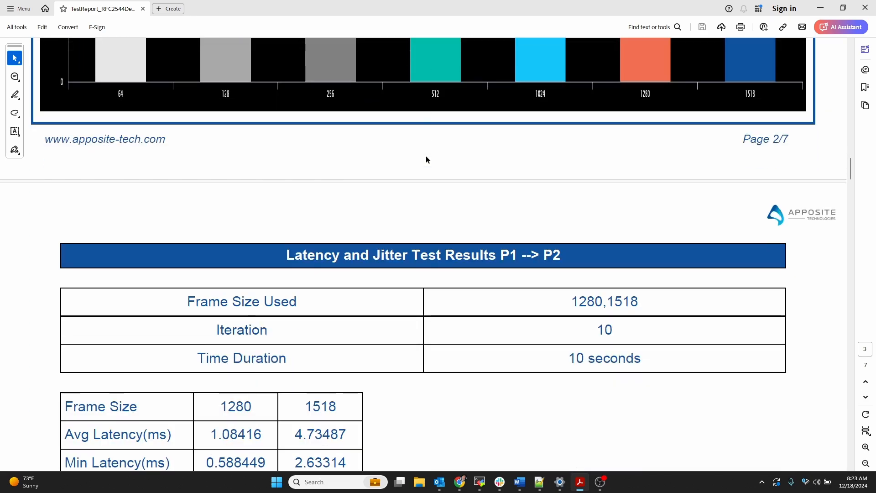
- Examine the latency and jitter test results tables and graphs for both directions
scroll(426, 158, "down", 1)
scroll(406, 164, "down", 3)
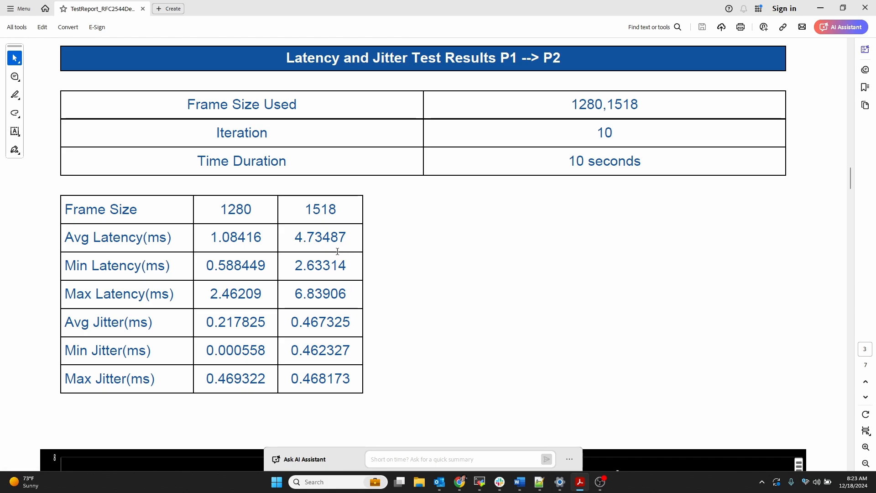
scroll(310, 220, "down", 1)
scroll(311, 221, "down", 1)
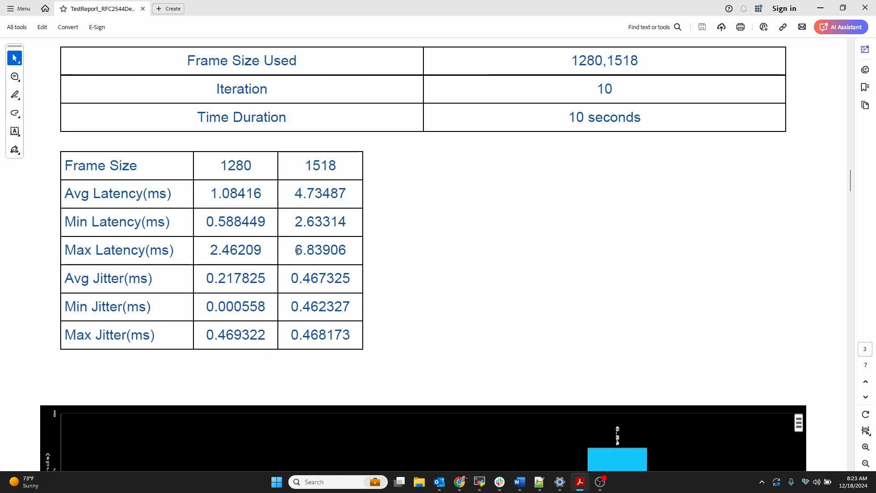
scroll(309, 235, "up", 2)
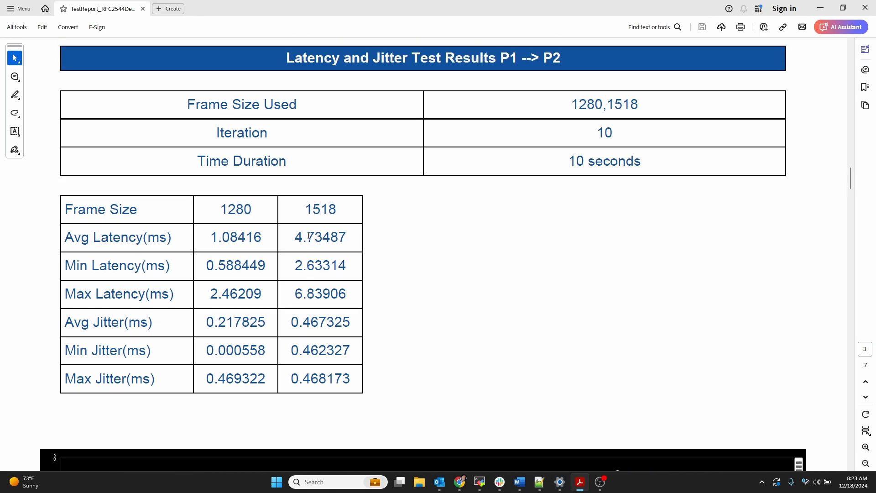
scroll(359, 245, "down", 15)
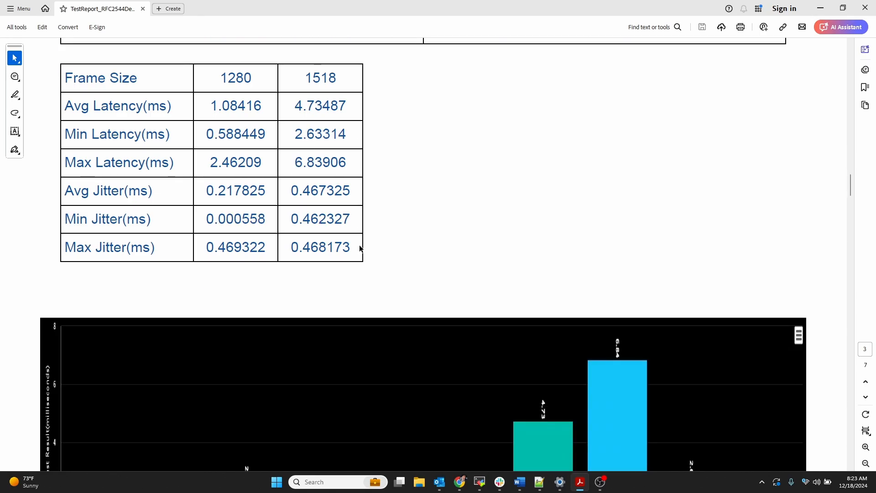
scroll(359, 245, "down", 20)
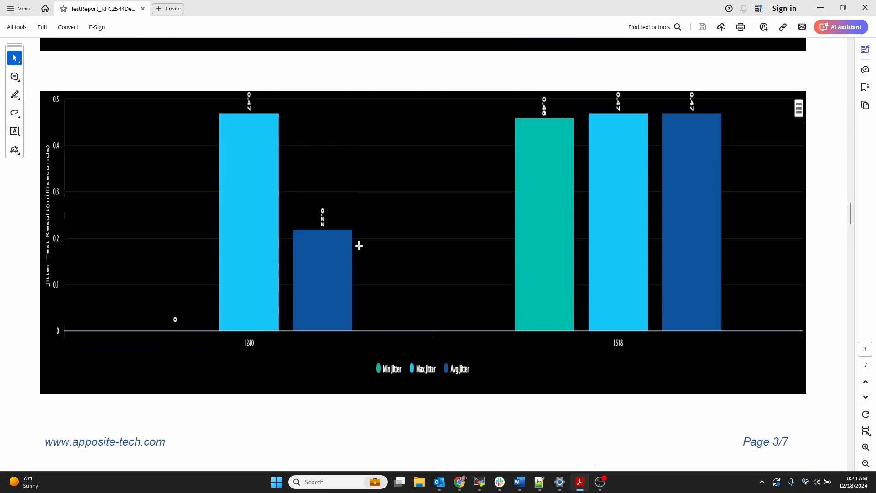
scroll(359, 246, "down", 12)
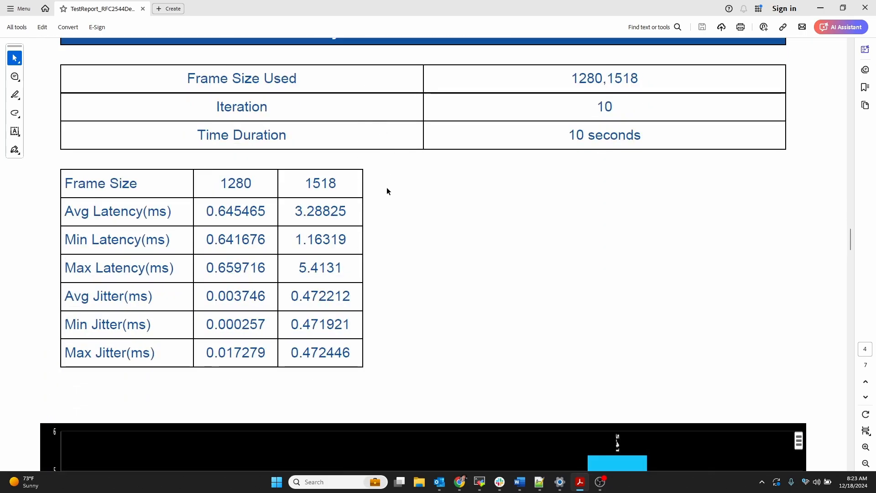
scroll(387, 187, "down", 13)
scroll(386, 187, "down", 20)
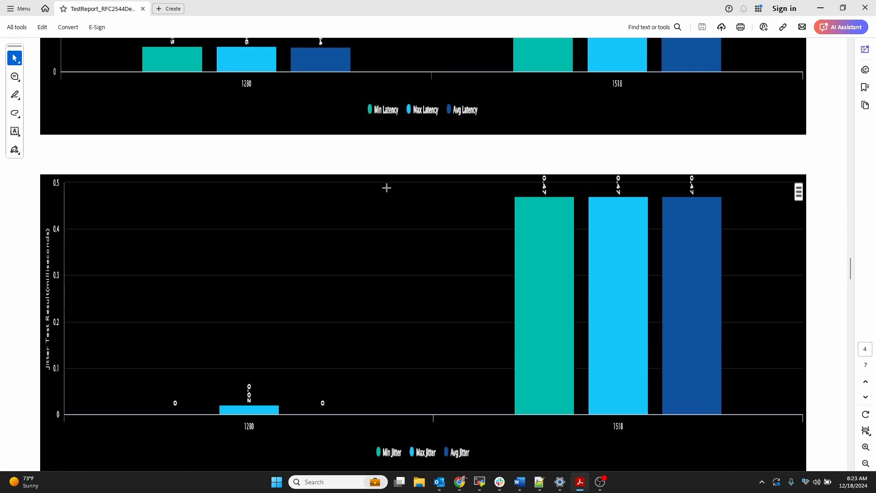
scroll(387, 187, "down", 11)
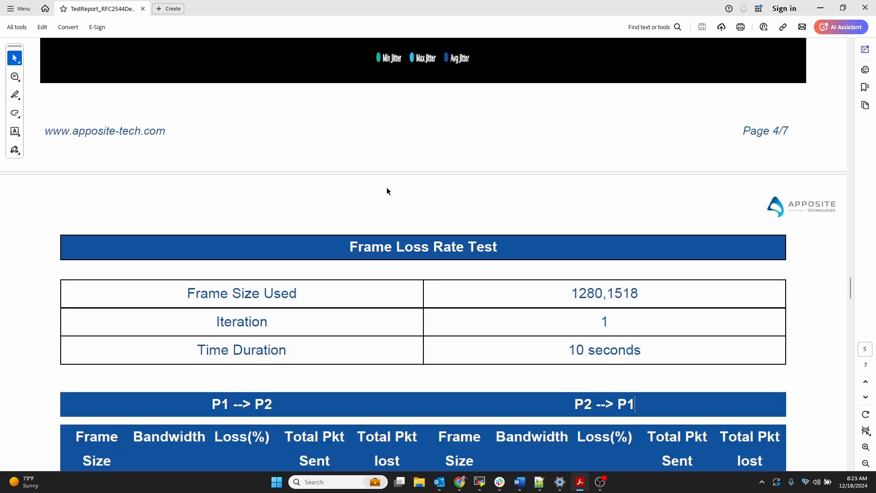
- Examine the frame loss rate test table for frame sizes 1280 and 1518 in both directions
scroll(387, 191, "down", 15)
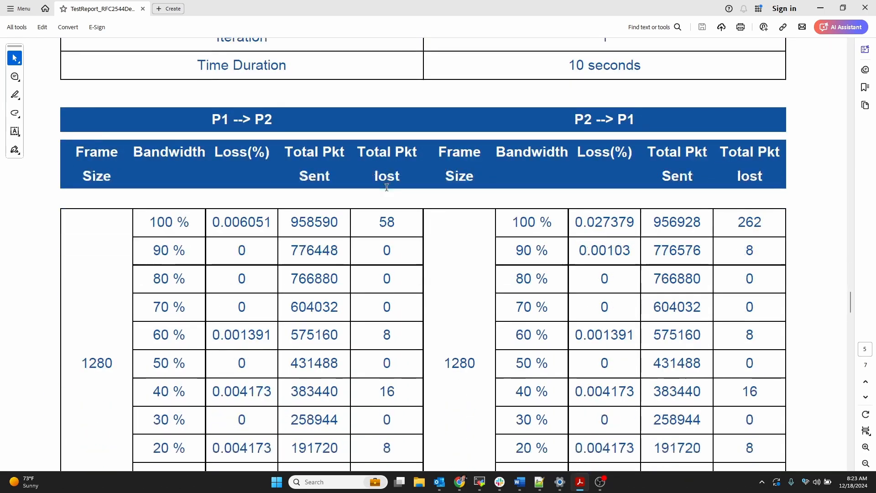
double_click(100, 233)
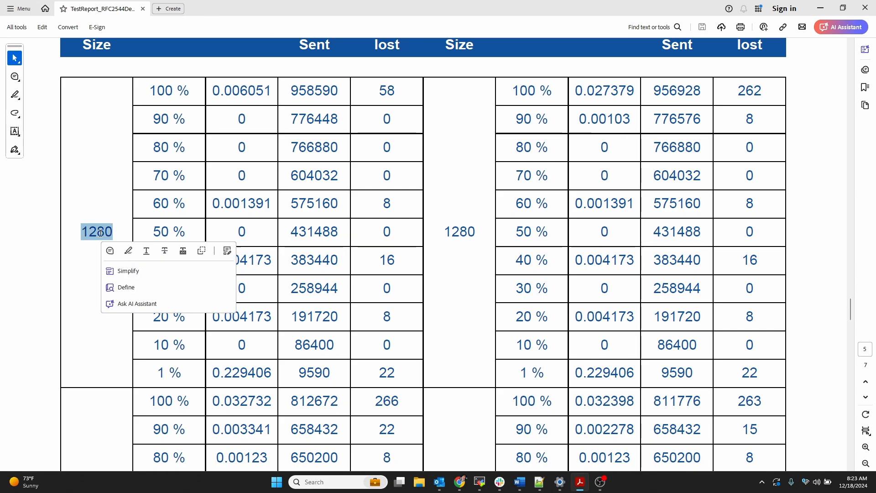
scroll(95, 177, "up", 3)
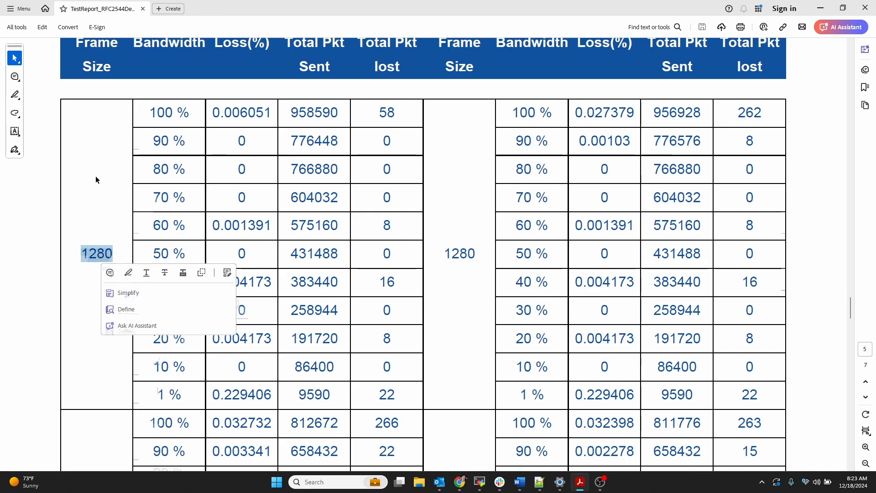
left_click(184, 157)
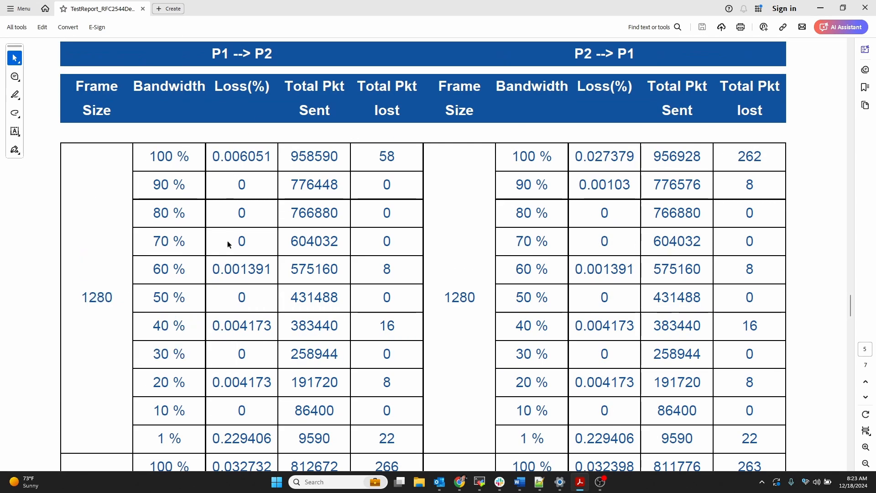
scroll(214, 352, "down", 5)
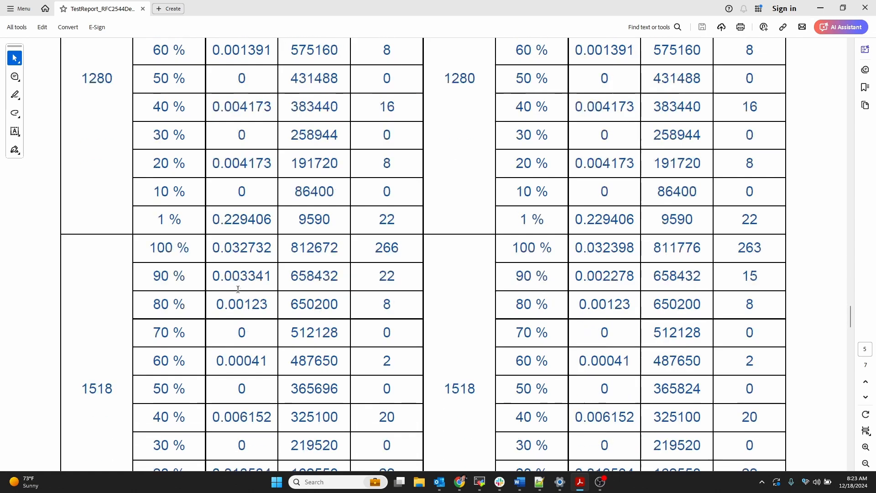
scroll(269, 252, "down", 3)
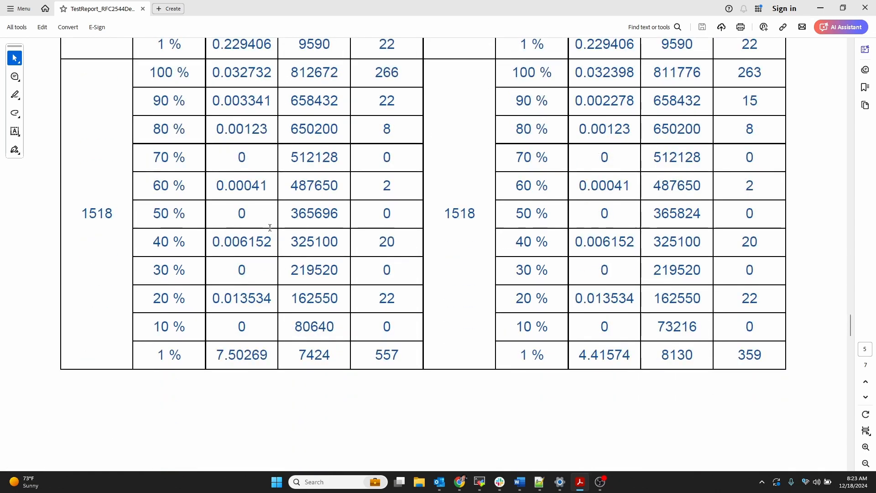
scroll(270, 227, "up", 4)
scroll(270, 227, "up", 5)
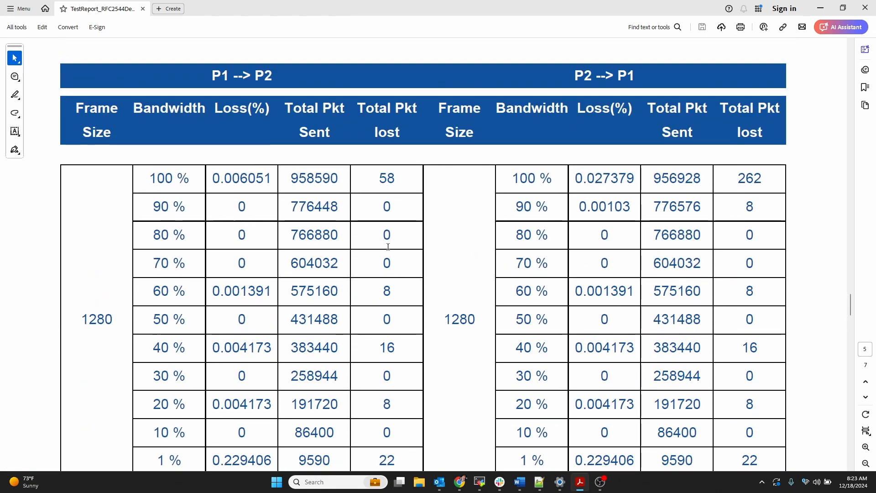
scroll(661, 182, "down", 9)
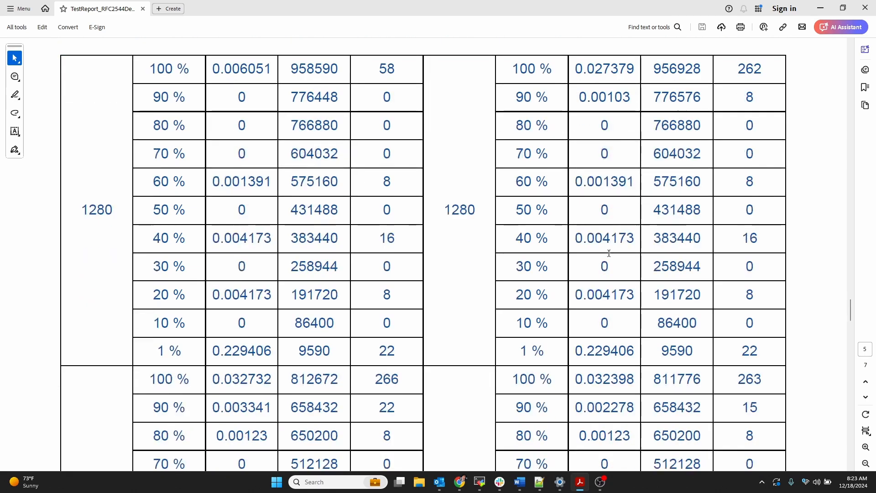
scroll(609, 253, "down", 12)
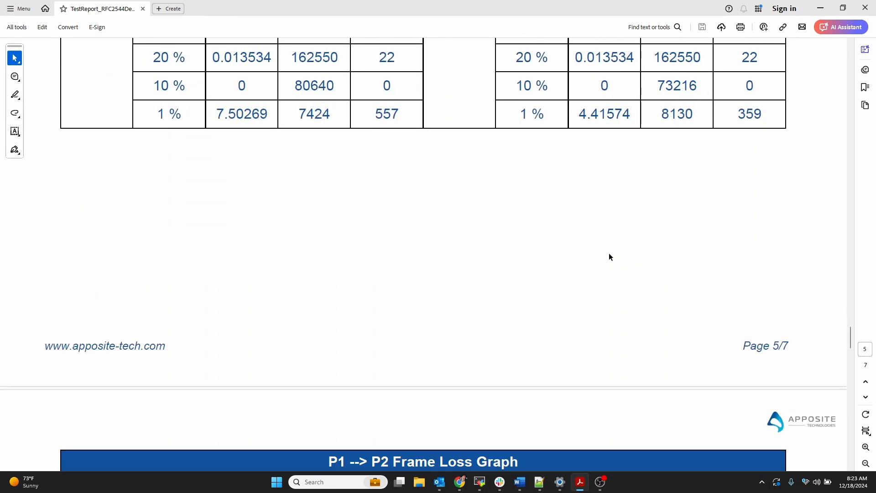
- Examine the P1 to P2 and P2 to P1 frame loss graphs and the report's summary table
scroll(608, 253, "down", 1)
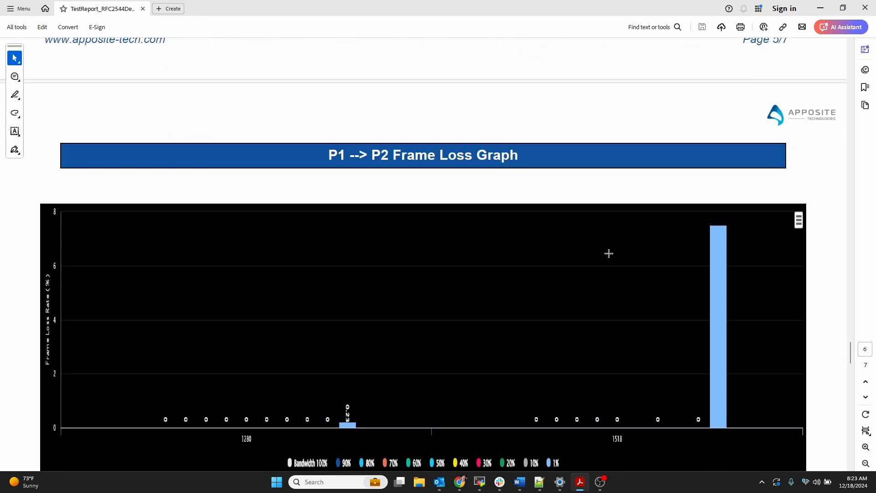
scroll(609, 253, "down", 5)
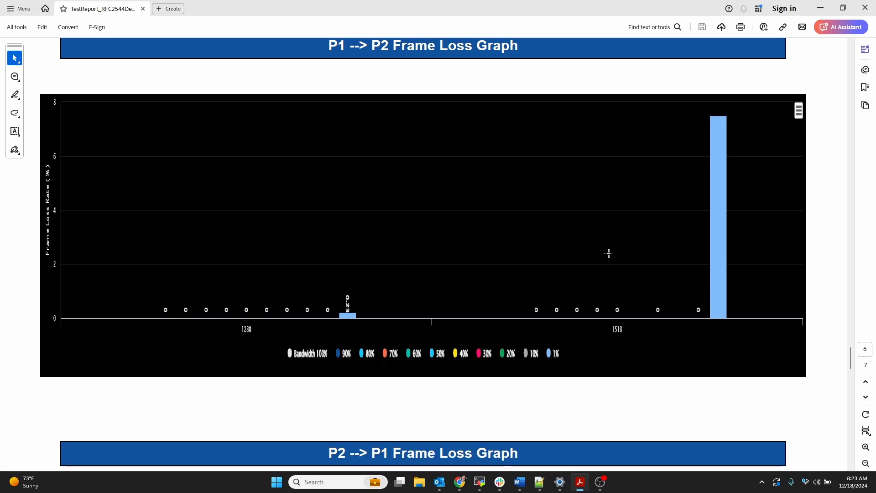
scroll(608, 253, "down", 14)
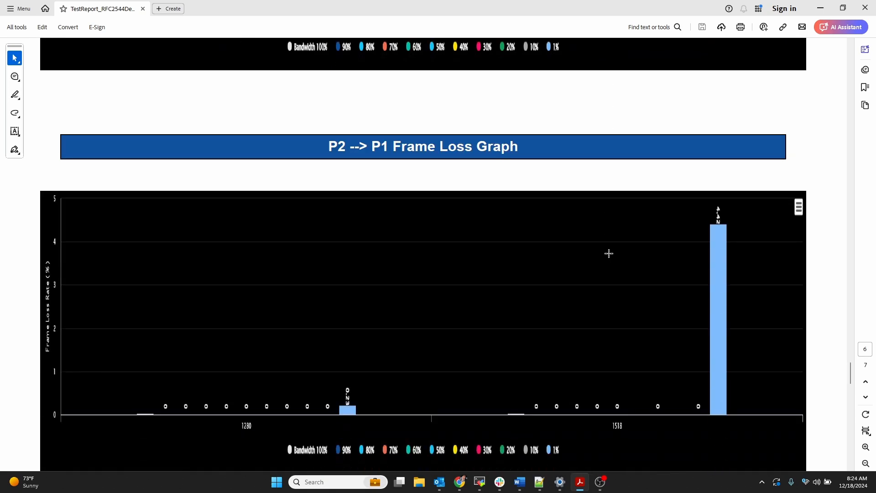
scroll(609, 252, "down", 20)
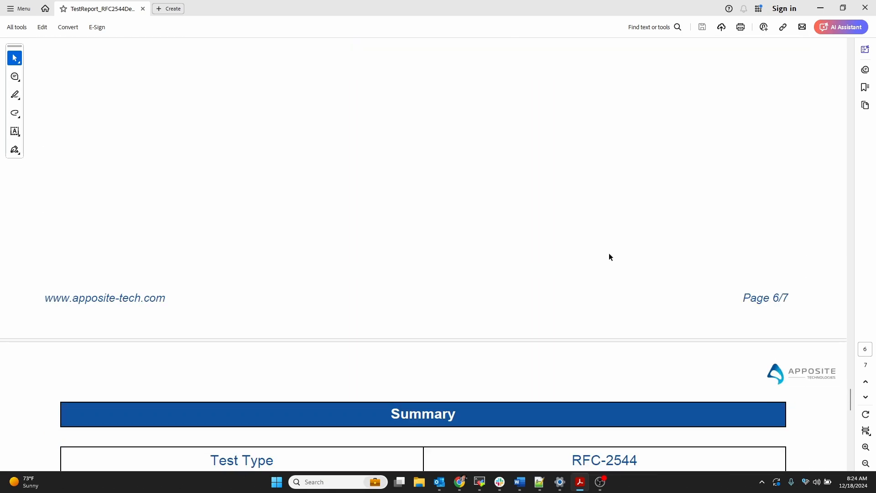
scroll(608, 257, "down", 20)
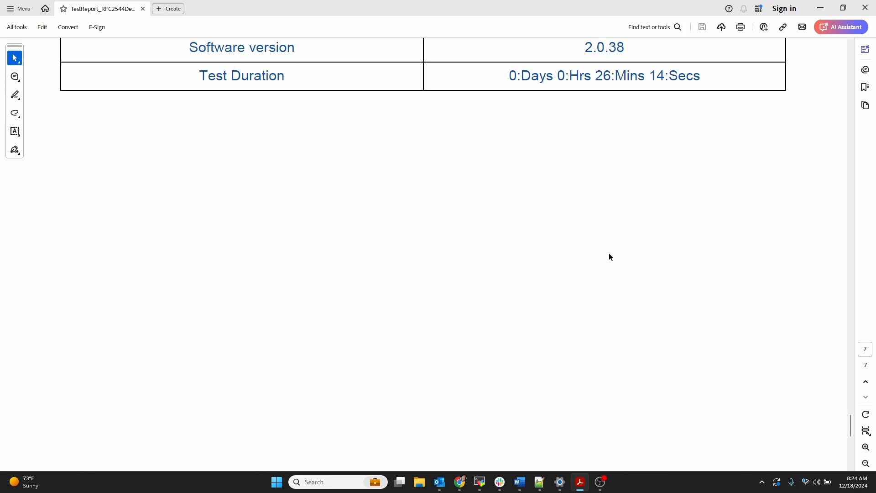
scroll(609, 253, "up", 15)
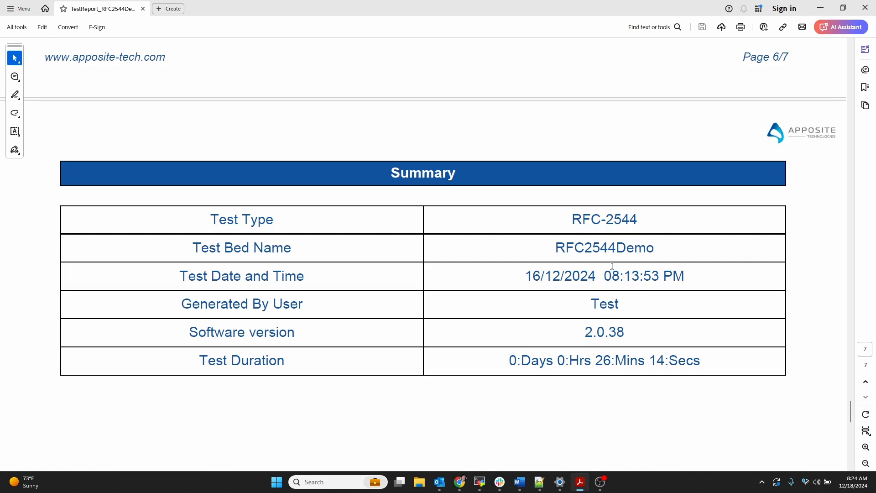
scroll(609, 253, "up", 3)
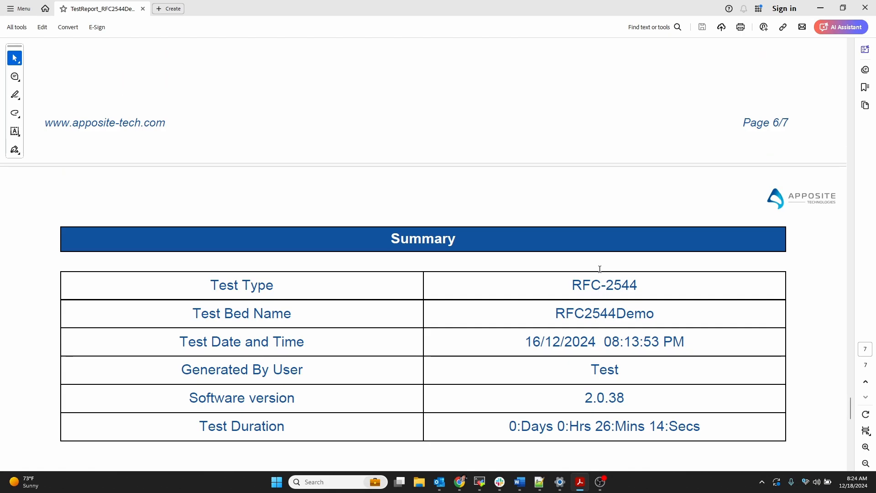